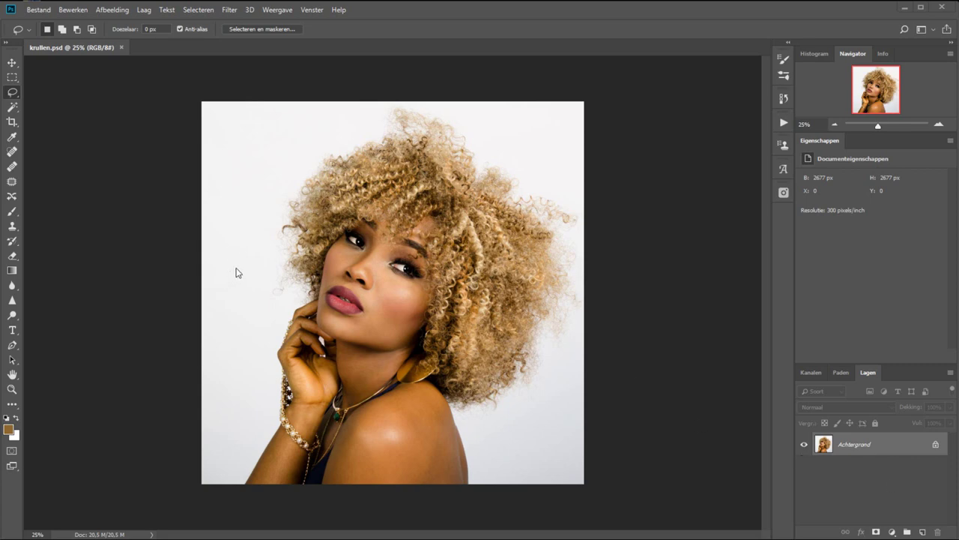
Show the image's colour channels in an enlarged Kanalen panel
key("ctrl+1")
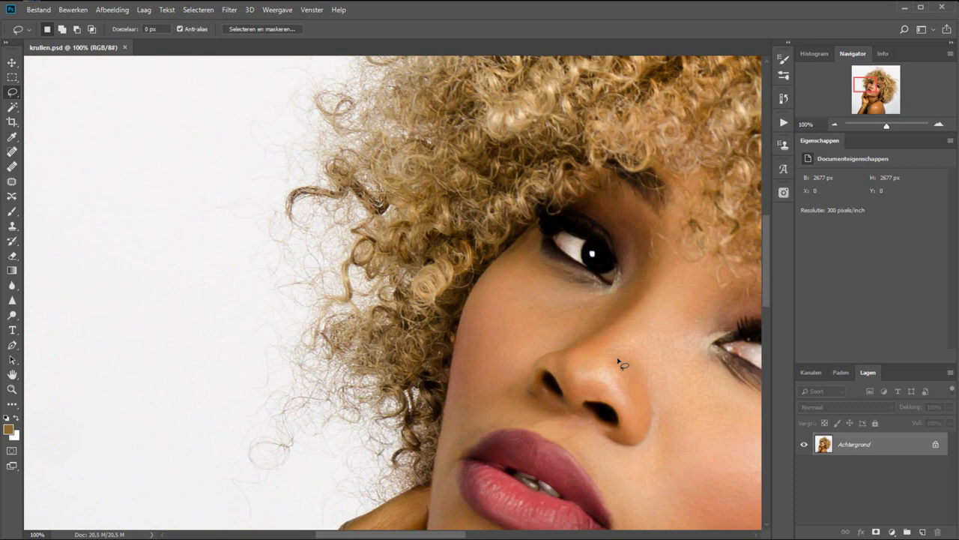
key("ctrl+0")
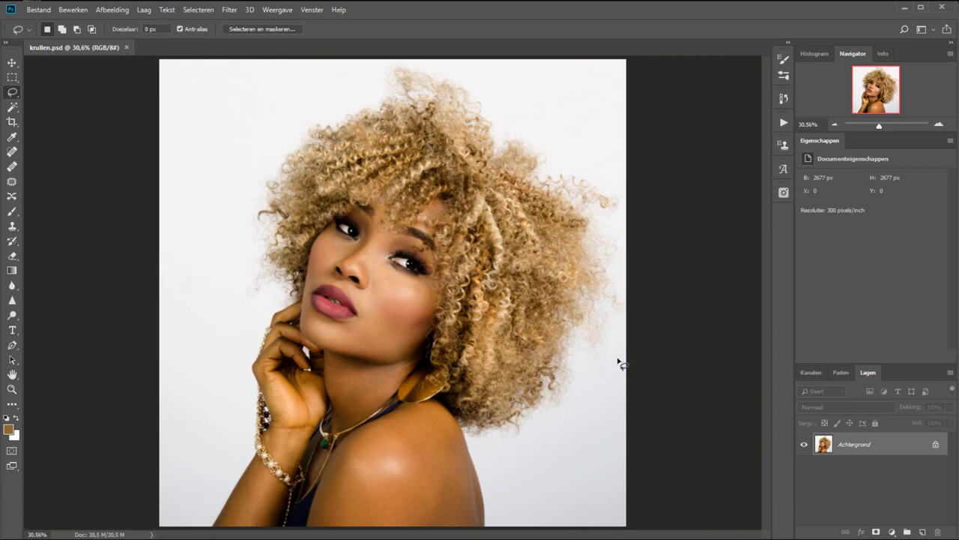
left_click(809, 371)
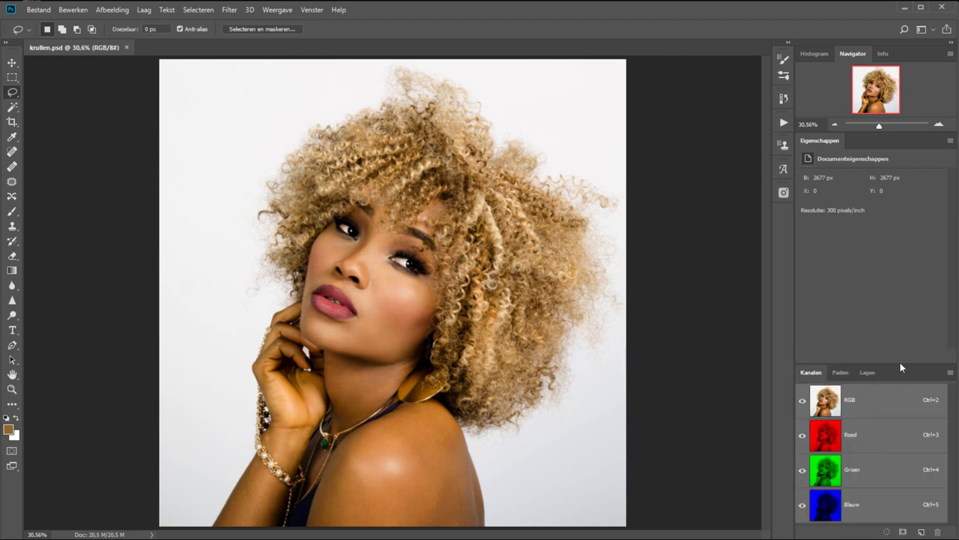
left_click_drag(900, 365, 889, 292)
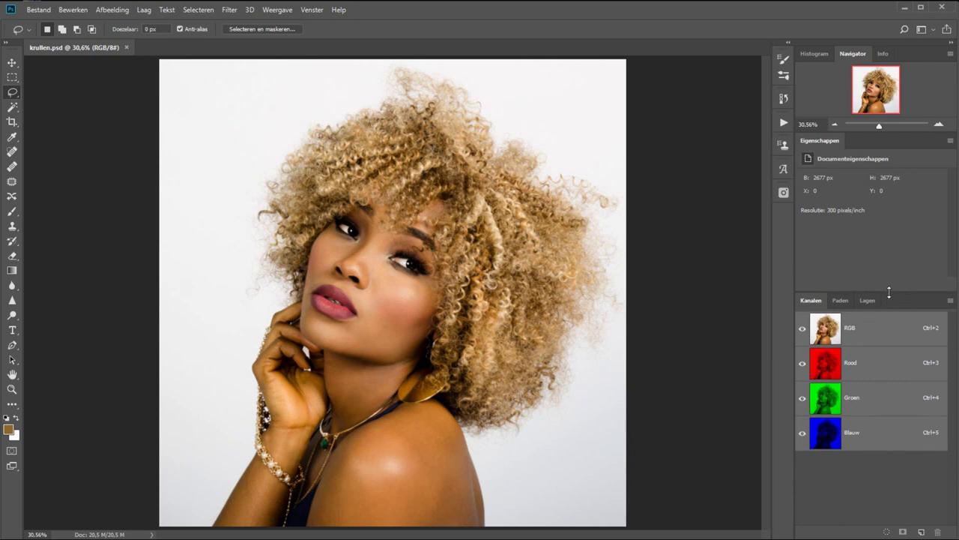
Turn off 'Kanalen in kleur tonen' in Interface preferences so channels display in grayscale
left_click(76, 12)
mouse_move(146, 465)
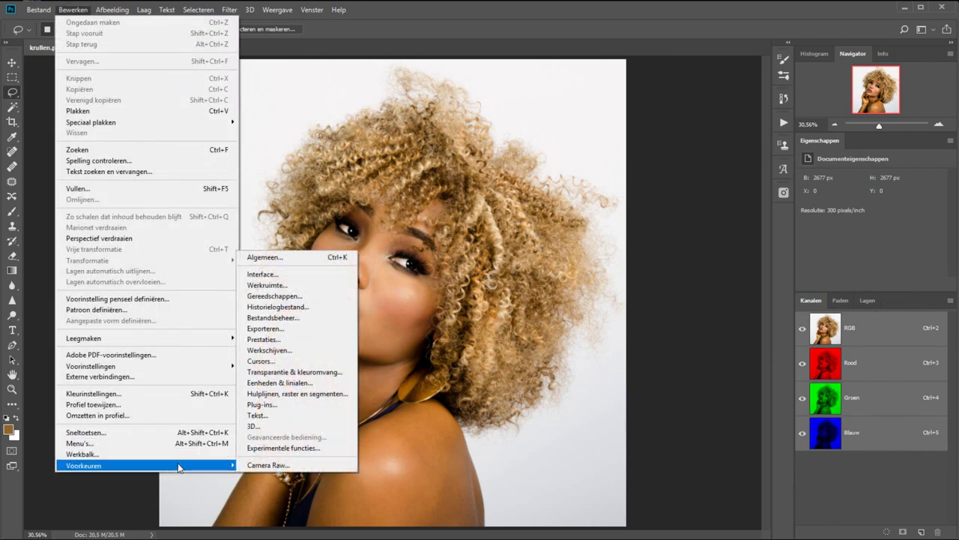
left_click(274, 274)
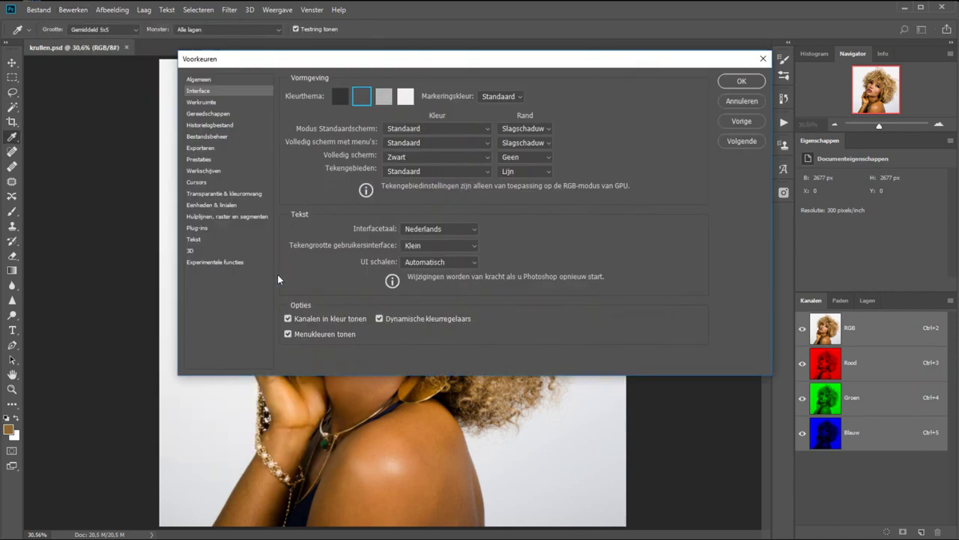
left_click(311, 317)
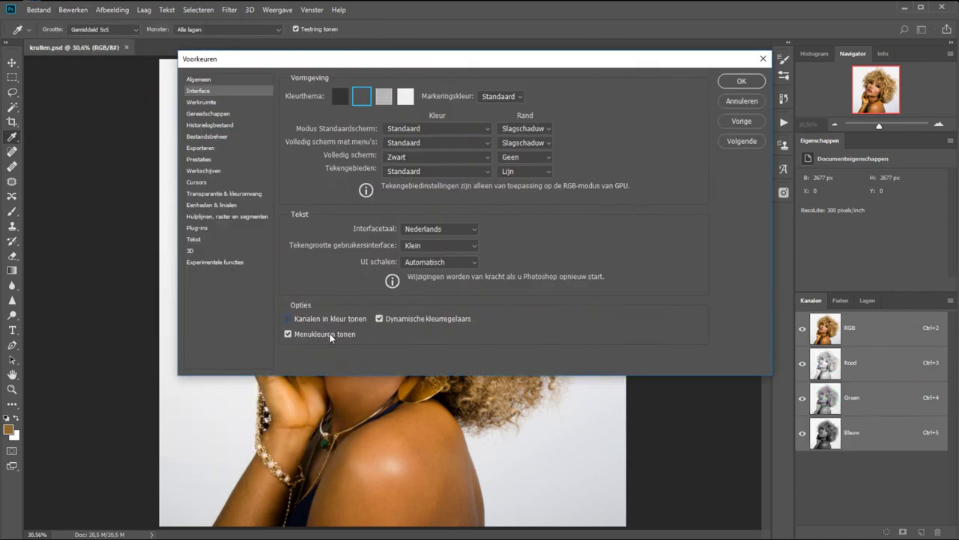
left_click(742, 81)
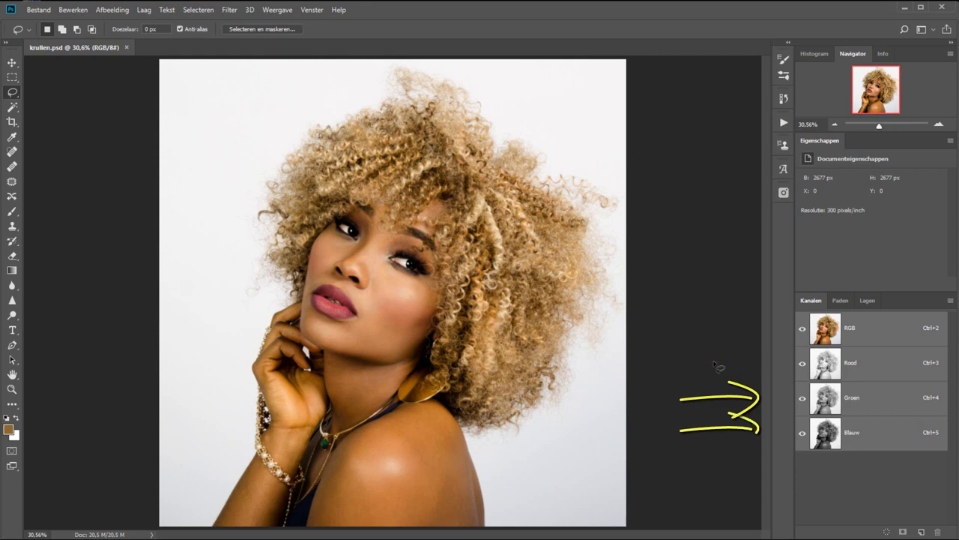
Compare the Rood, Groen and Blauw channels, ending on the high-contrast Blauw channel
left_click(898, 364)
left_click(886, 399)
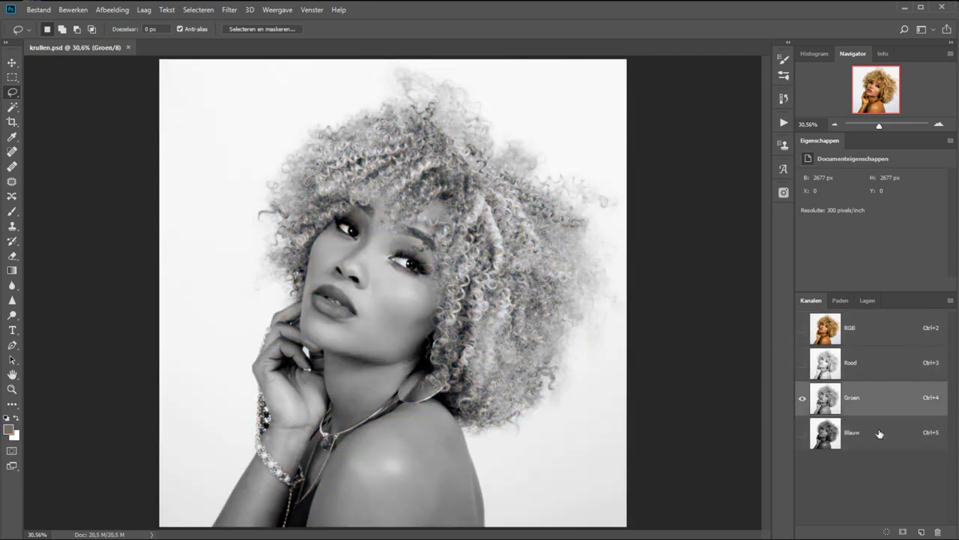
left_click(880, 433)
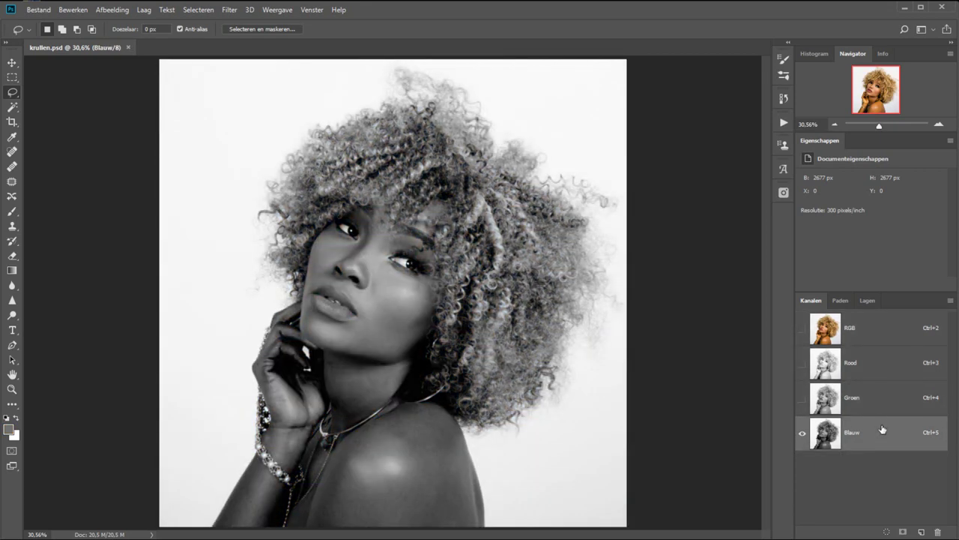
left_click(894, 368)
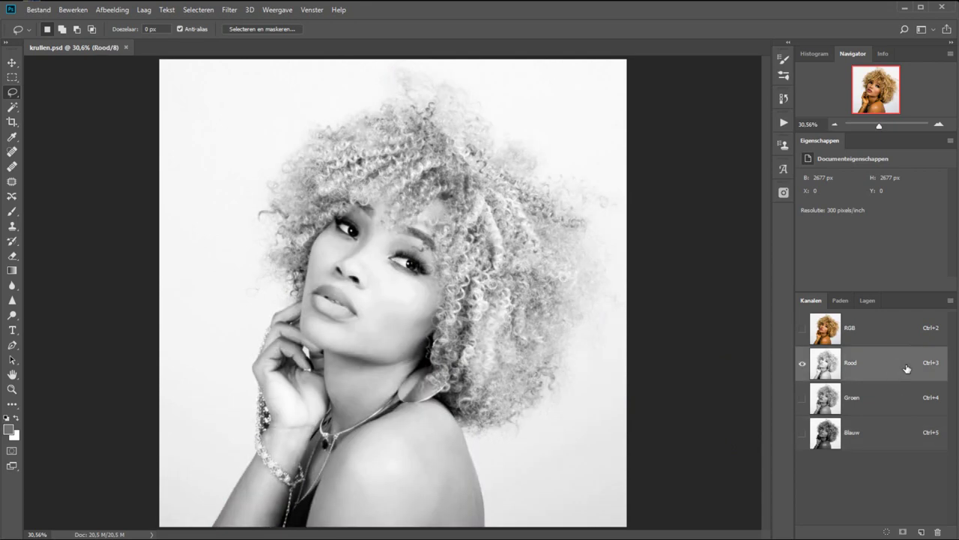
left_click(887, 405)
left_click(884, 439)
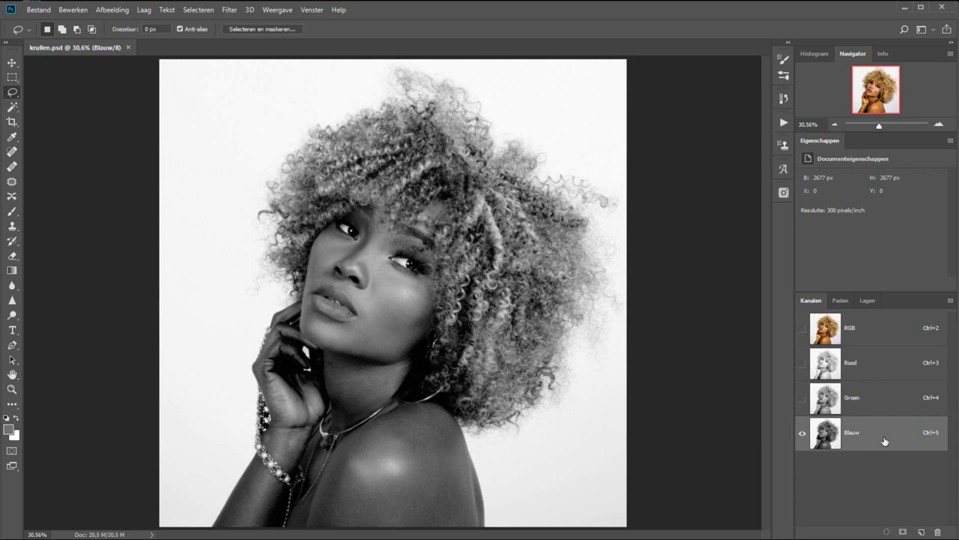
left_click(879, 378)
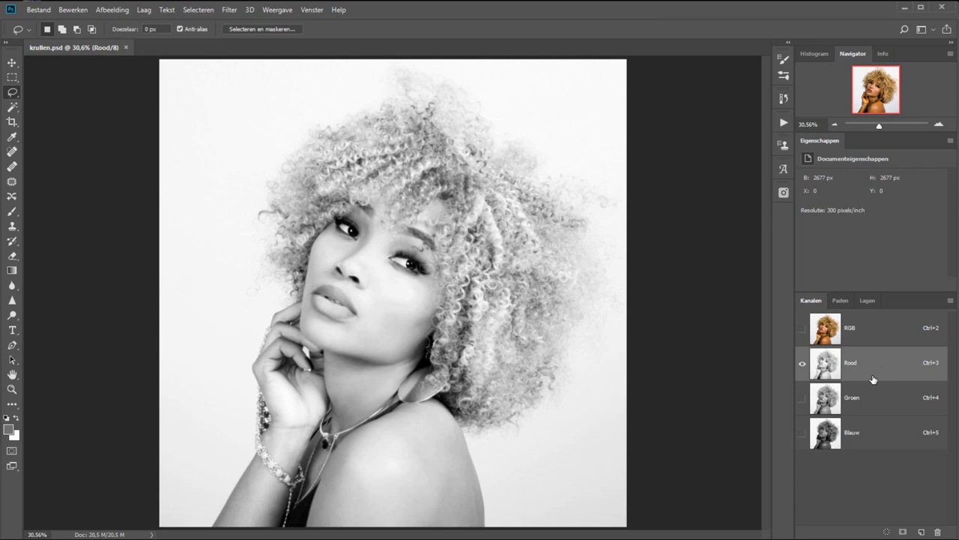
left_click(869, 447)
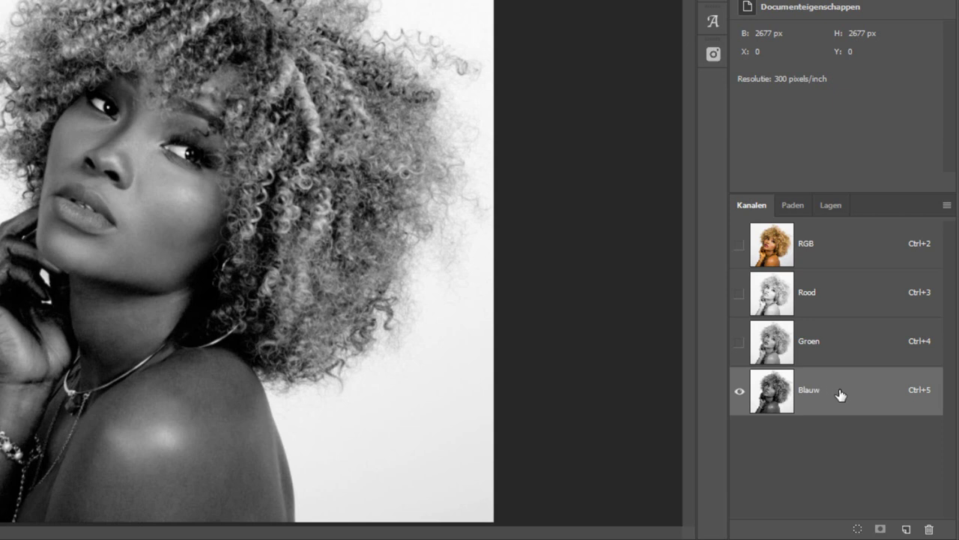
Duplicate the Blauw channel and rename the copy 'masker'
mouse_move(852, 395)
left_mouse_down()
mouse_move(876, 424)
mouse_move(905, 529)
left_mouse_up()
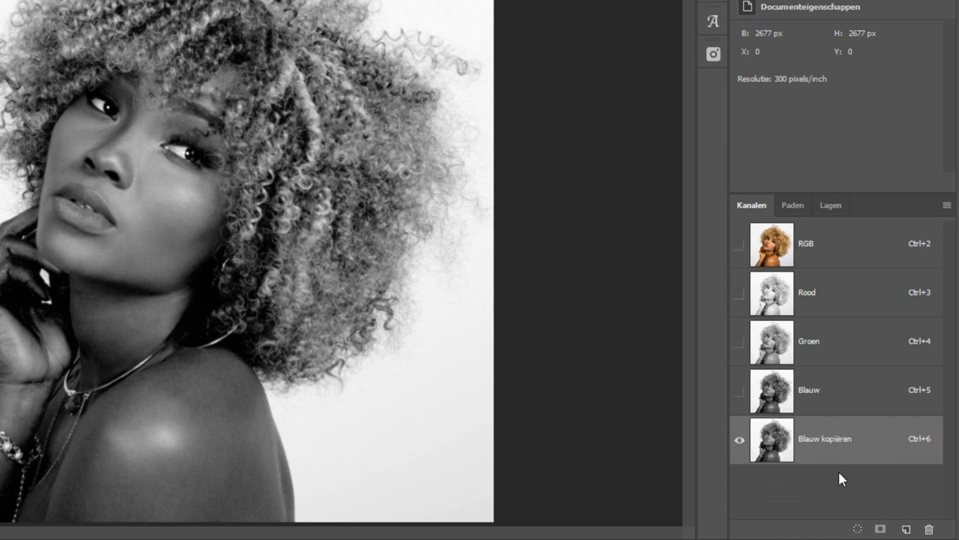
double_click(834, 439)
type("m")
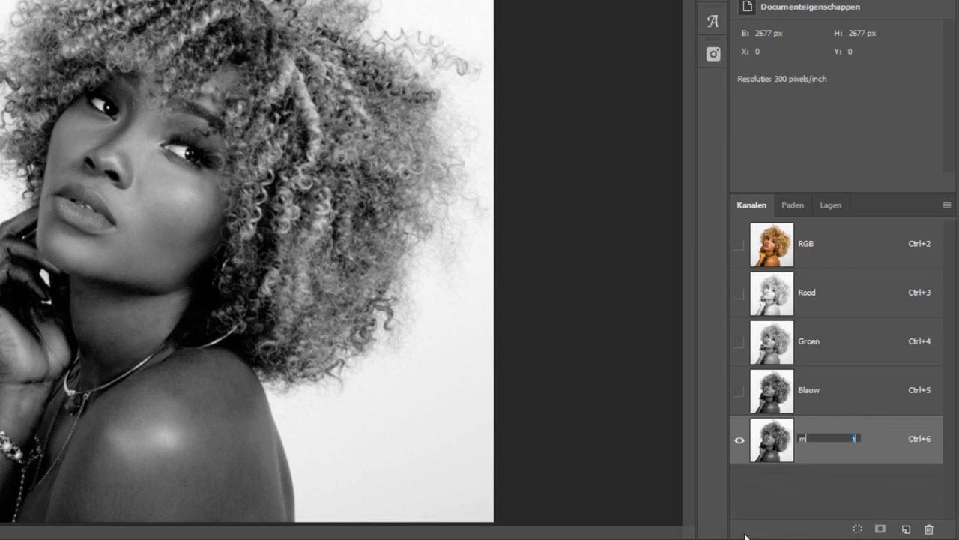
type("asker")
key("Return")
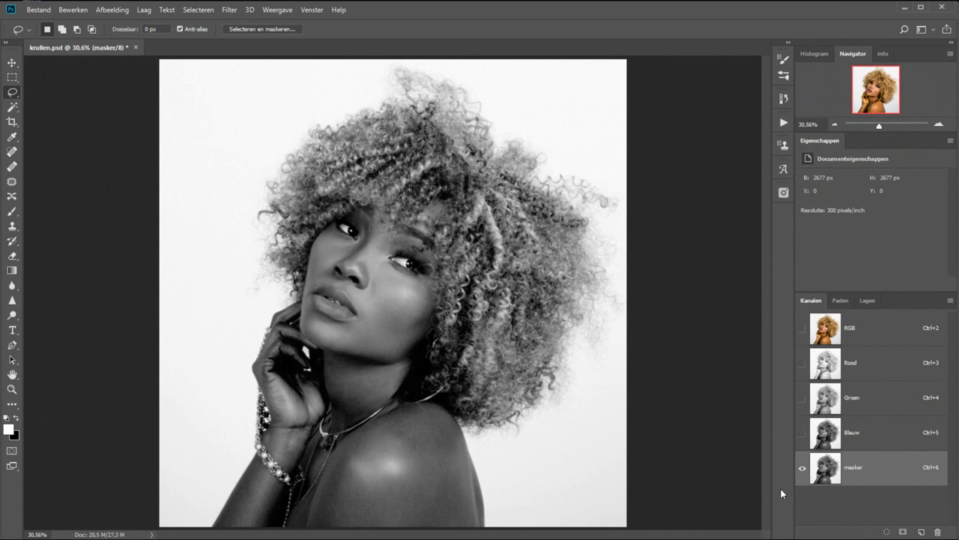
Apply Niveaus to masker, pushing the black and white sliders inward while inspecting the hair edge
left_click(112, 10)
mouse_move(125, 40)
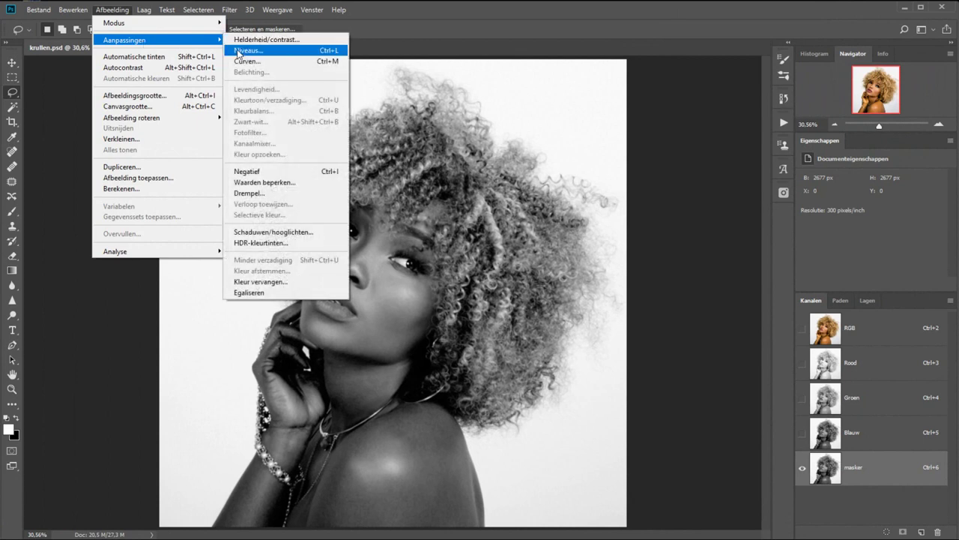
left_click(238, 51)
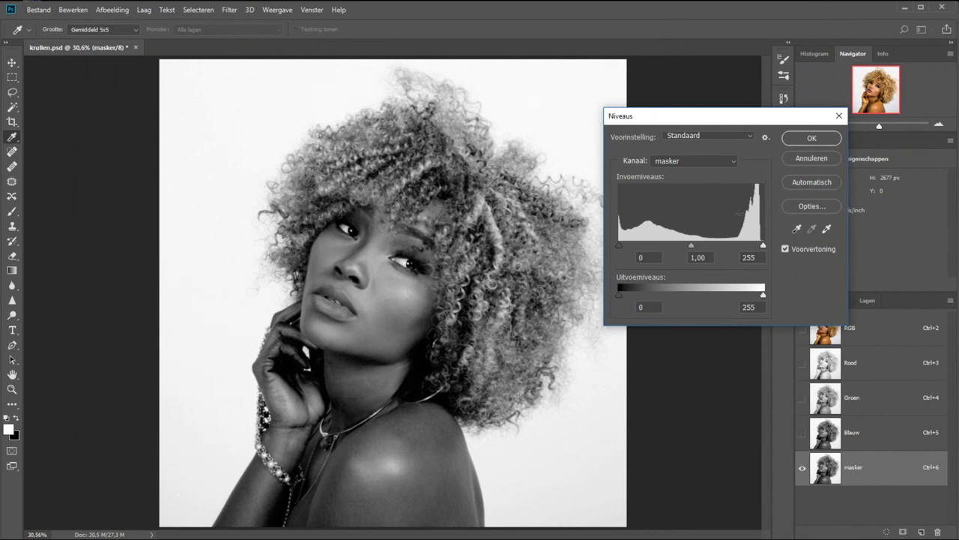
left_click_drag(763, 246, 739, 246)
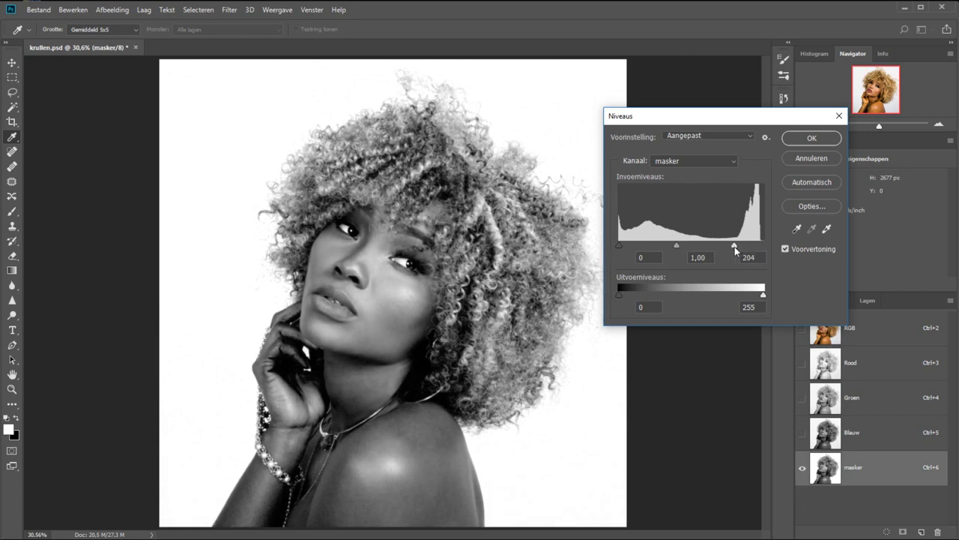
left_click_drag(620, 245, 720, 248)
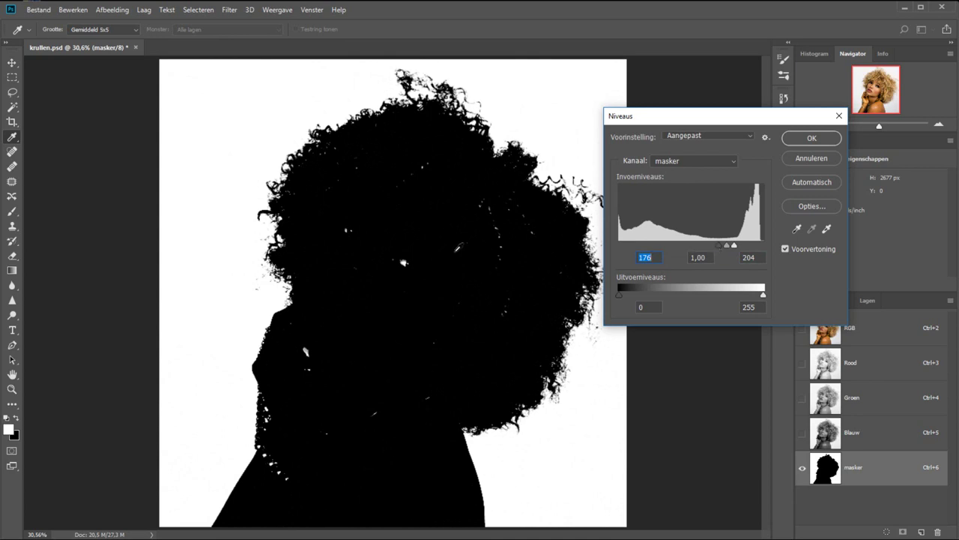
scroll(458, 247, "up", 2)
scroll(457, 245, "up", 1)
scroll(455, 244, "up", 1)
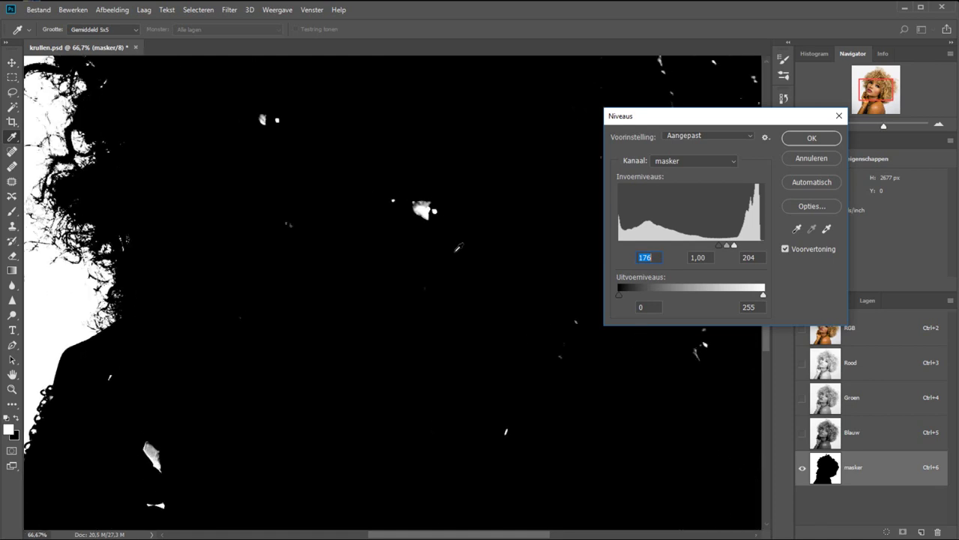
left_click_drag(190, 238, 581, 277)
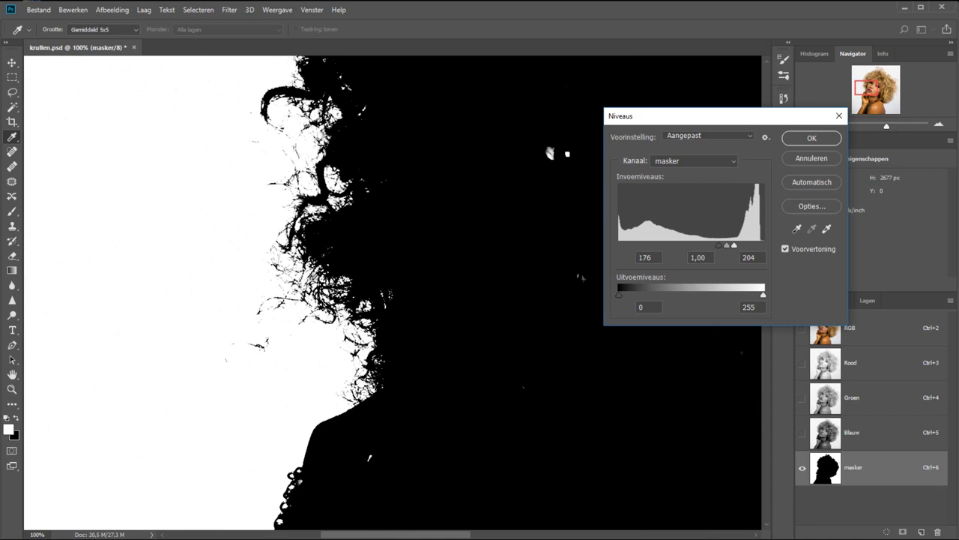
mouse_move(323, 239)
left_mouse_down()
mouse_move(383, 282)
mouse_move(195, 161)
mouse_move(388, 255)
left_mouse_up()
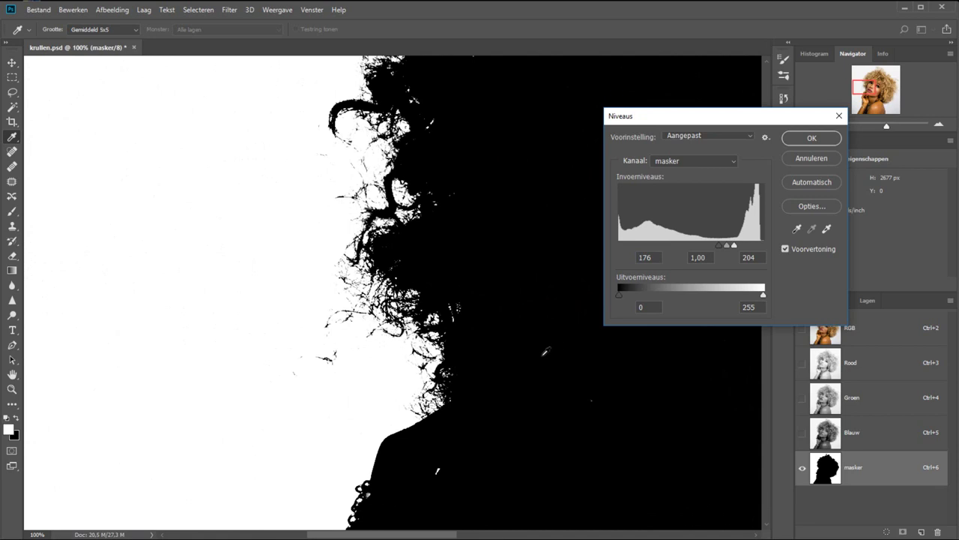
Reset Niveaus and reapply roughly 127 / 0,18 / 221 to make a black silhouette on white
key("alt")
left_click(815, 159)
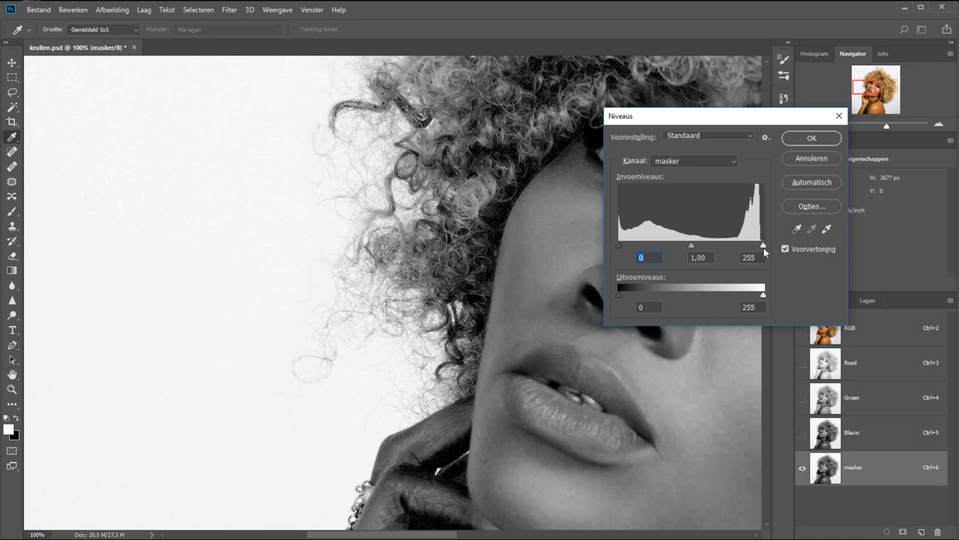
left_click_drag(764, 246, 746, 246)
mouse_move(622, 247)
left_mouse_down()
mouse_move(738, 245)
mouse_move(690, 245)
left_mouse_up()
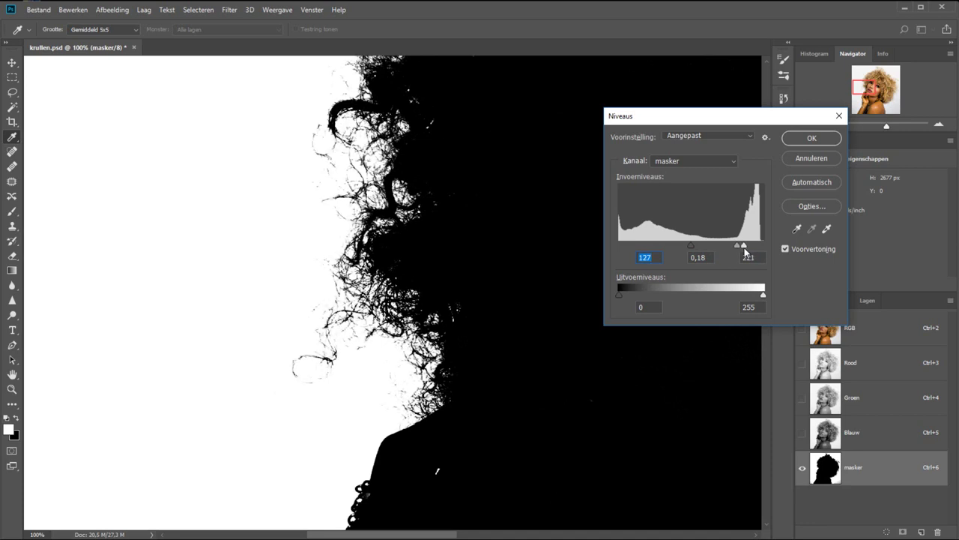
left_click_drag(740, 245, 744, 245)
left_click(792, 142)
Fit the mask to the window, load masker as a selection, and return to Layers
key("l")
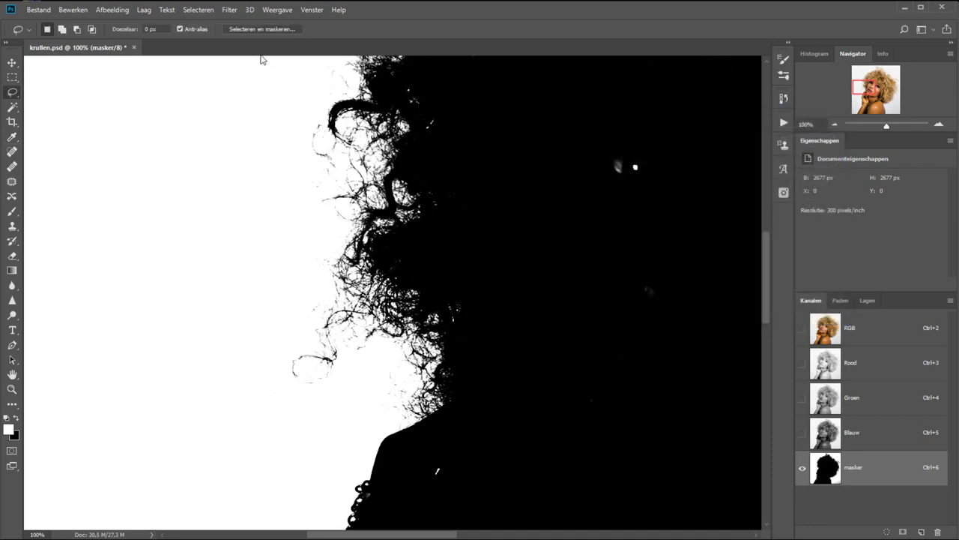
key("z")
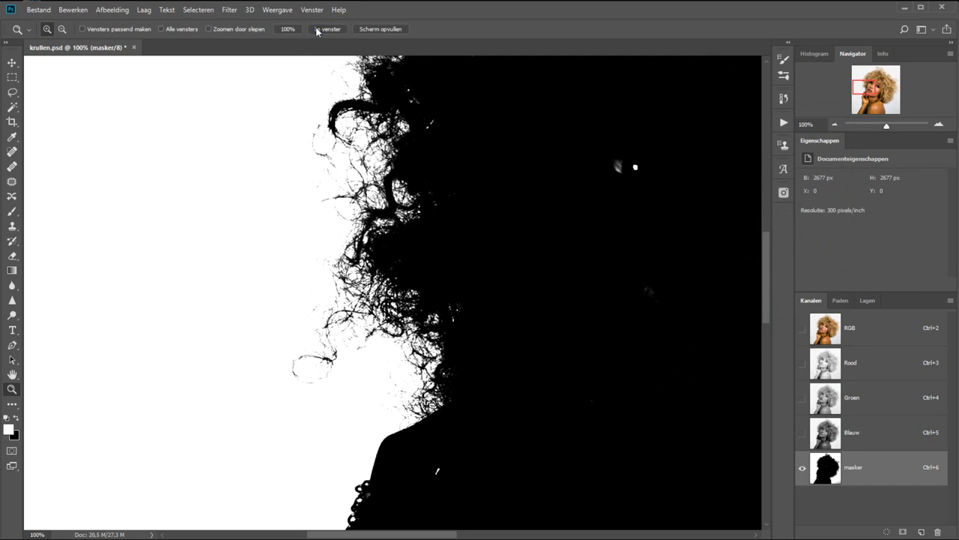
left_click(318, 29)
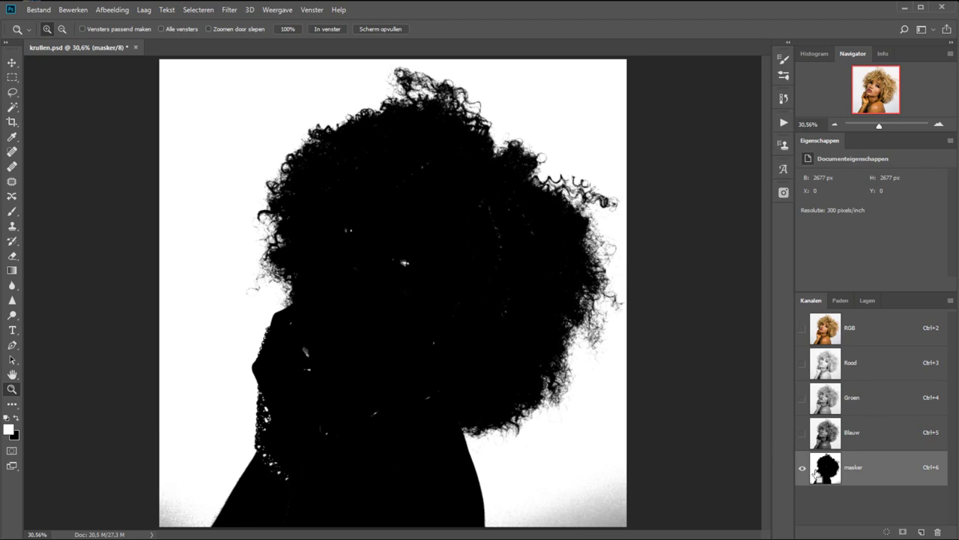
left_click(827, 469, "ctrl")
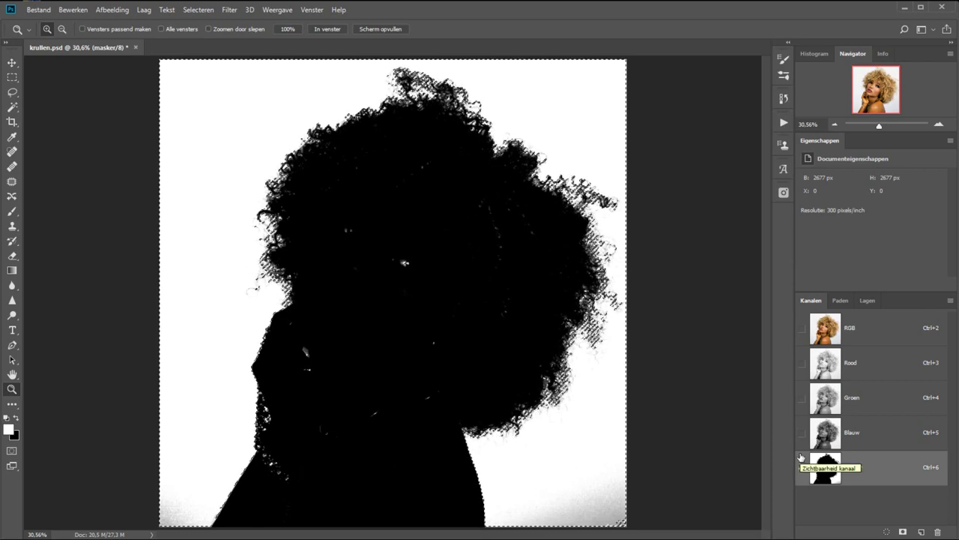
left_click(861, 301)
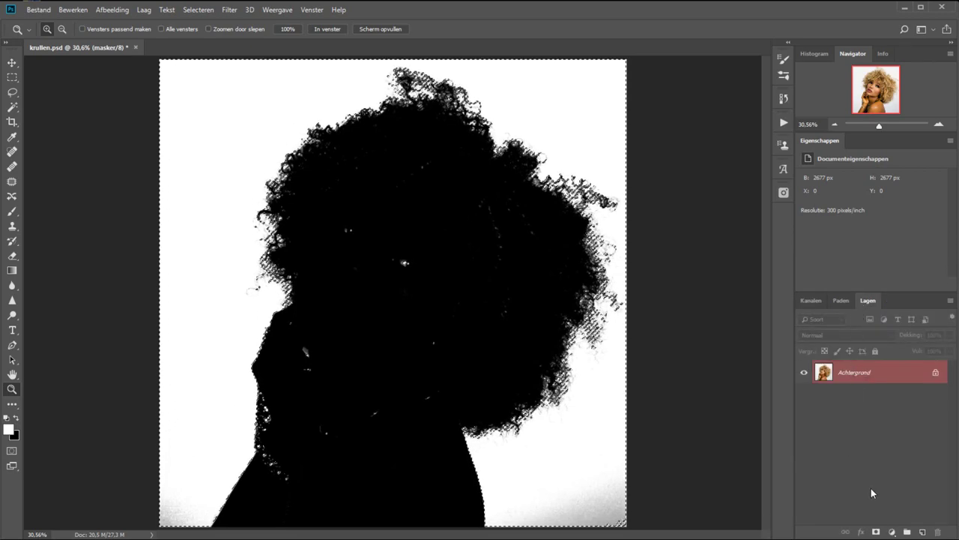
Add a layer mask to Laag 0 from the selection, briefly previewing the mask
left_click(876, 531)
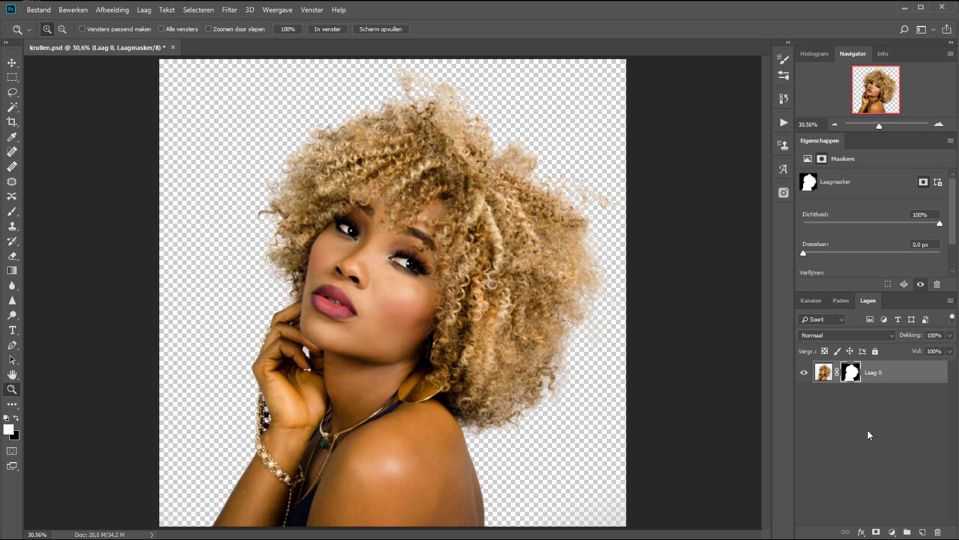
left_click(844, 370, "alt")
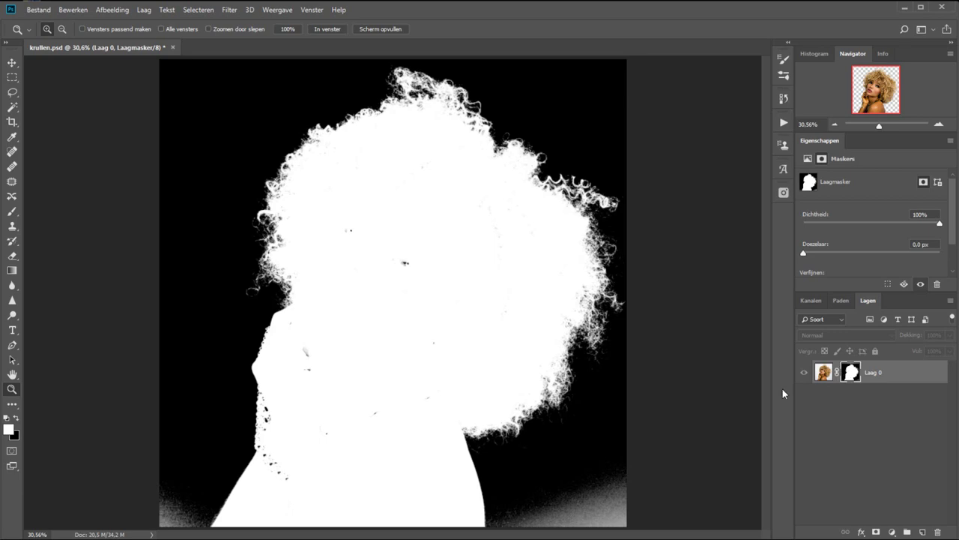
left_click(804, 377)
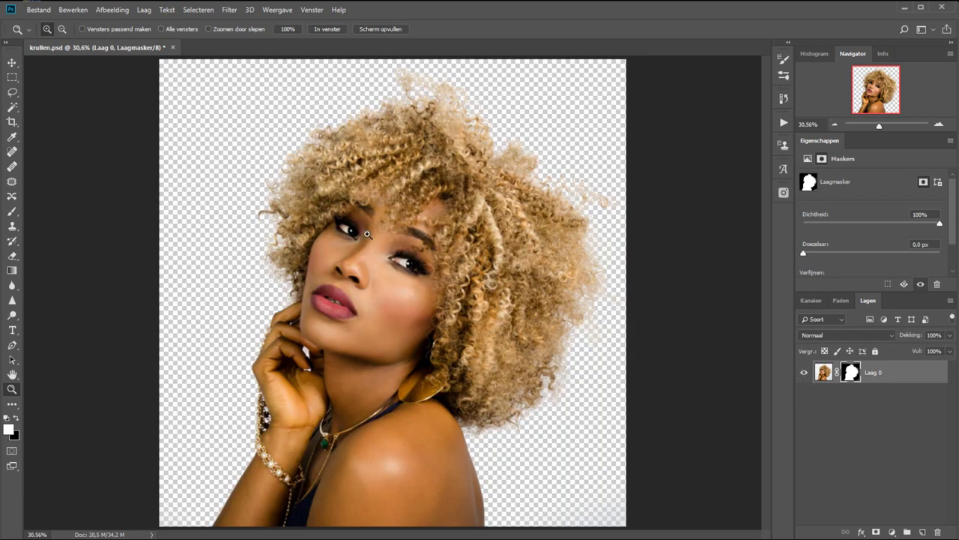
Zoom in around the eyes and display the layer mask alone to inspect specks
mouse_move(312, 196)
left_mouse_down()
mouse_move(457, 291)
mouse_move(670, 470)
left_mouse_up()
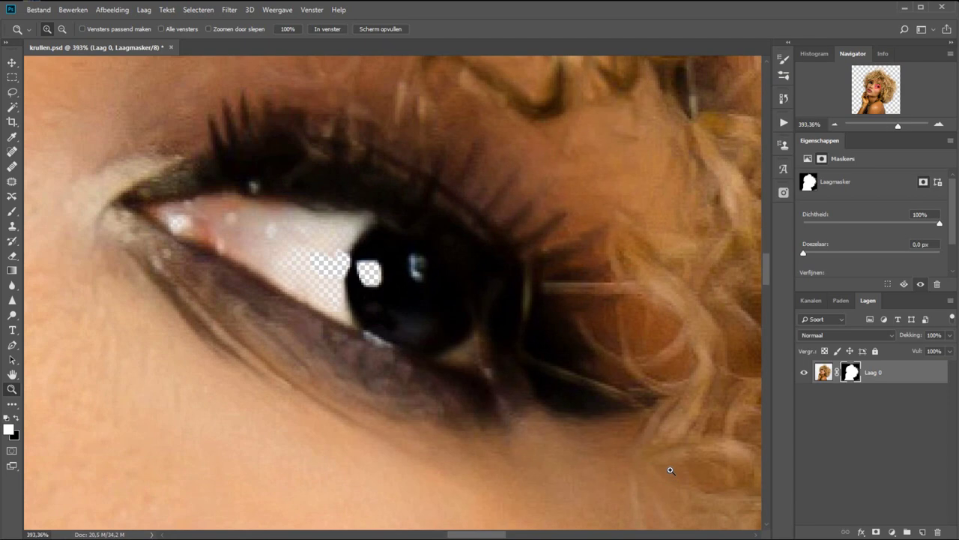
left_click(436, 386, "alt")
left_click(434, 380, "alt")
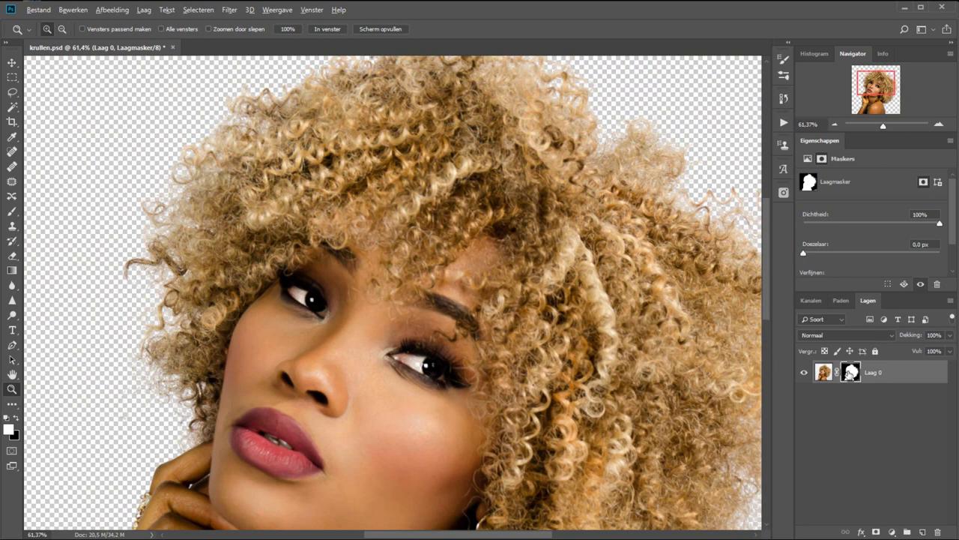
key("alt")
left_click(850, 372, "alt")
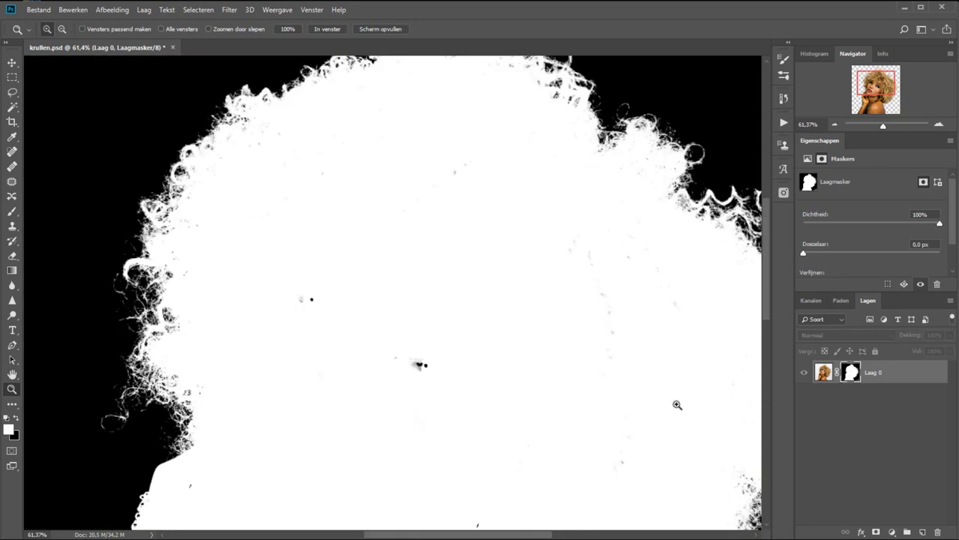
Paint the dark specks inside the woman white with Brush and the noisy area black with Pencil
left_click(12, 211)
left_click(312, 299)
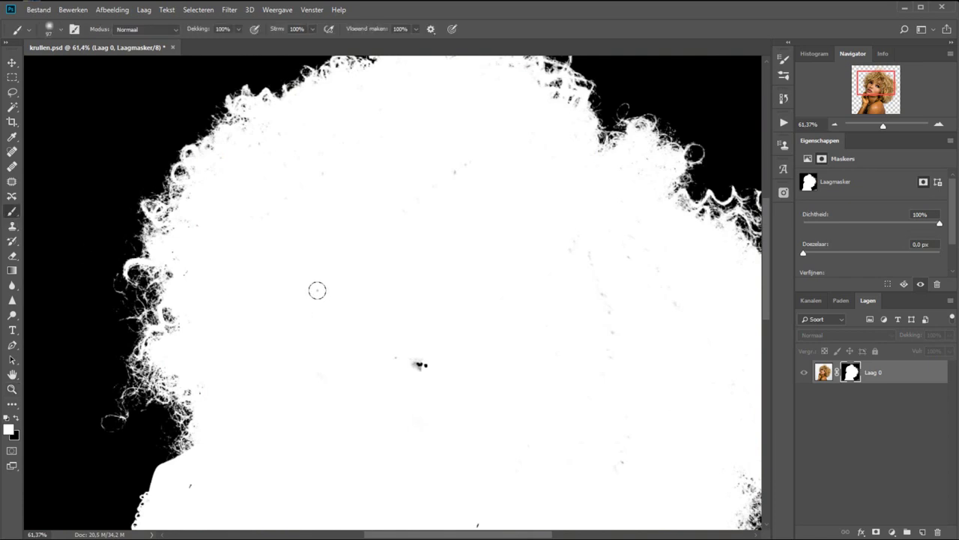
left_click(421, 365)
key("shift+b")
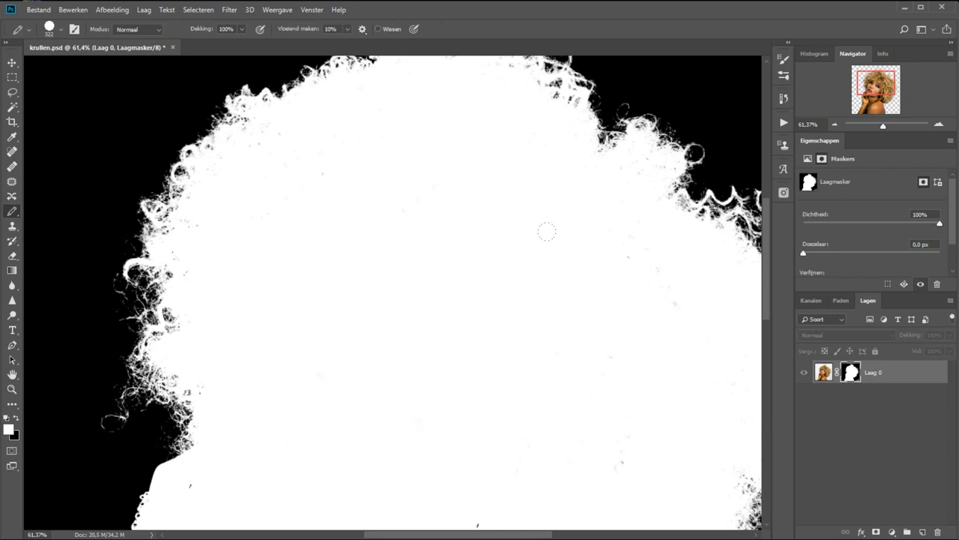
left_click_drag(539, 383, 524, 109)
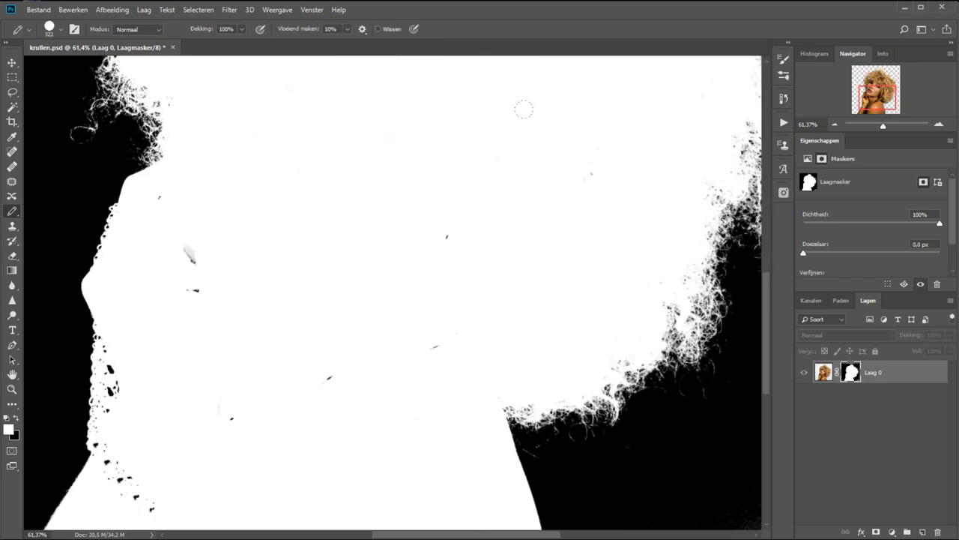
scroll(182, 335, "down", 5)
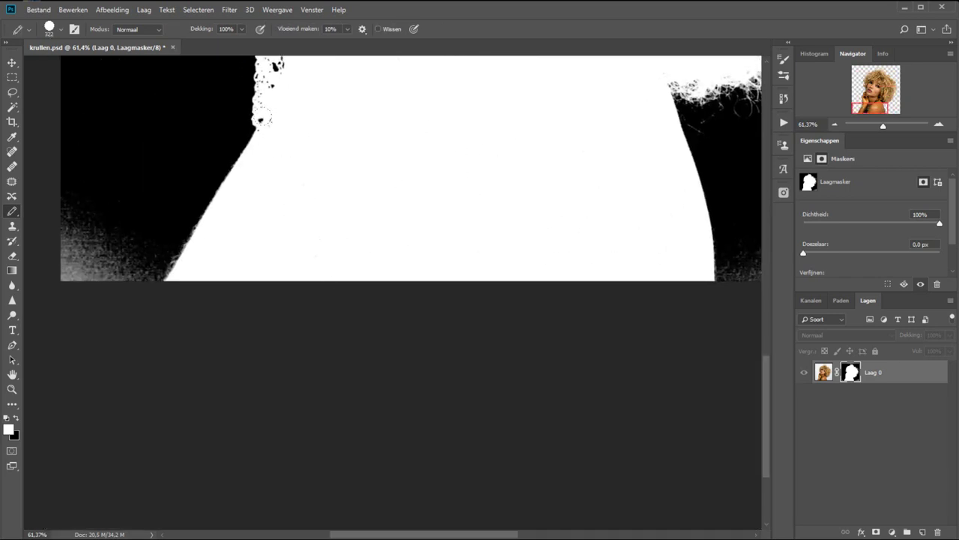
scroll(461, 218, "right", 5)
key("x")
mouse_move(461, 218)
left_mouse_down()
mouse_move(490, 257)
mouse_move(377, 232)
mouse_move(347, 253)
mouse_move(361, 246)
mouse_move(340, 299)
mouse_move(408, 280)
left_mouse_up()
Lasso the grey bottom-corner patch and crush it to black with Niveaus
key("l")
left_click_drag(340, 229, 446, 326)
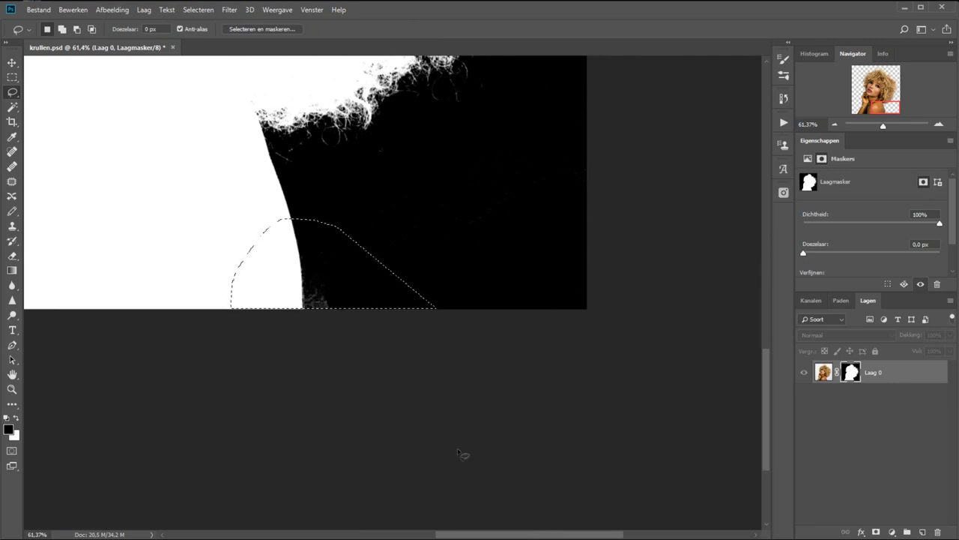
key("ctrl+l")
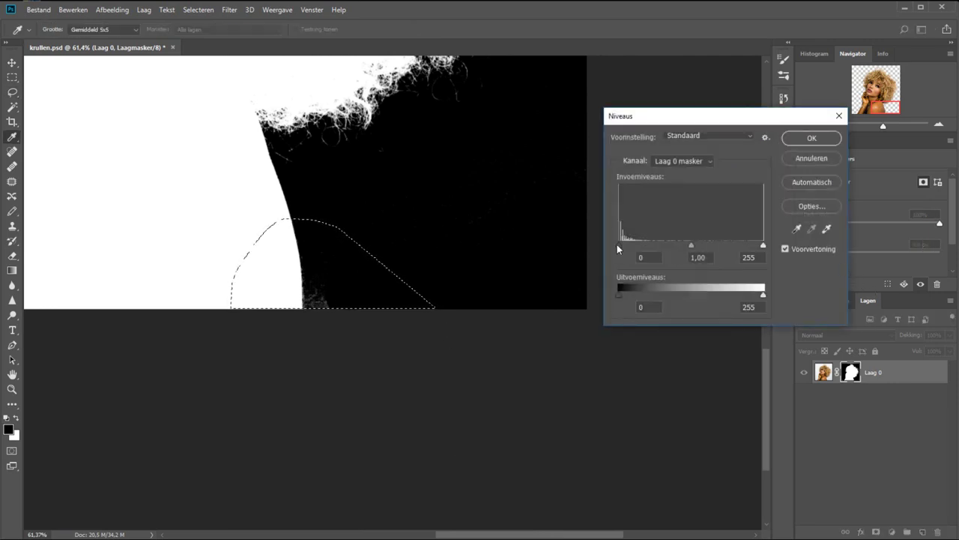
left_click_drag(619, 245, 648, 247)
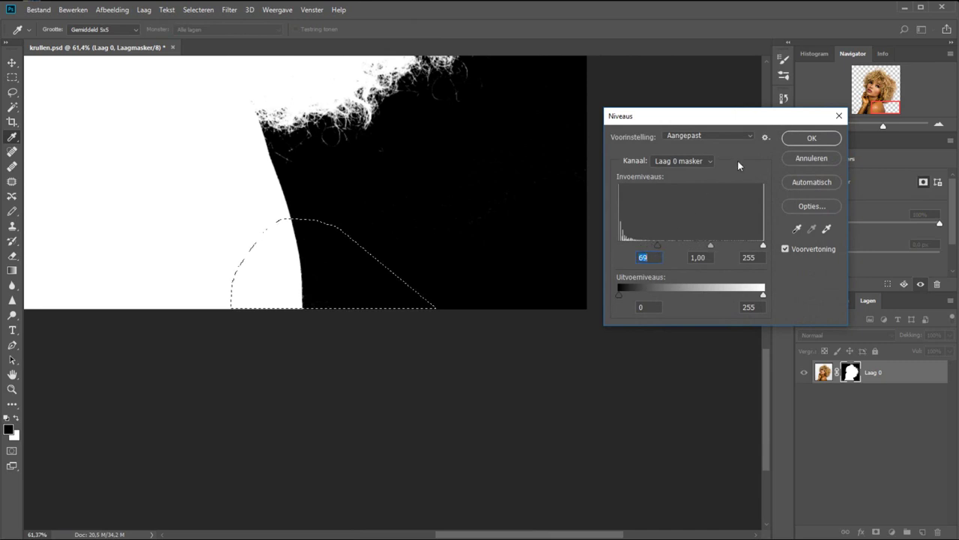
left_click(810, 138)
Lasso the grey lower-left corner, turn it black with Niveaus, then deselect and fit to window
left_click_drag(457, 343, 420, 519)
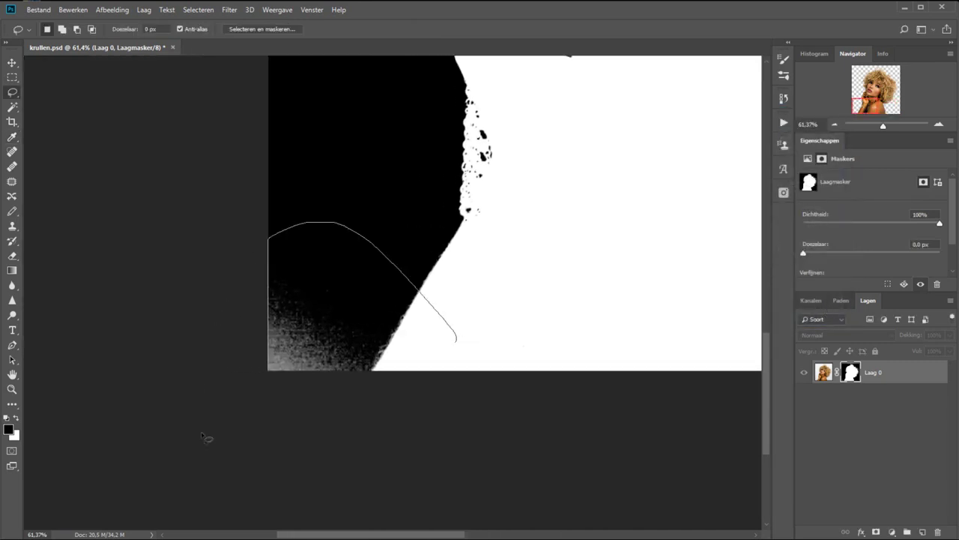
key("ctrl+l")
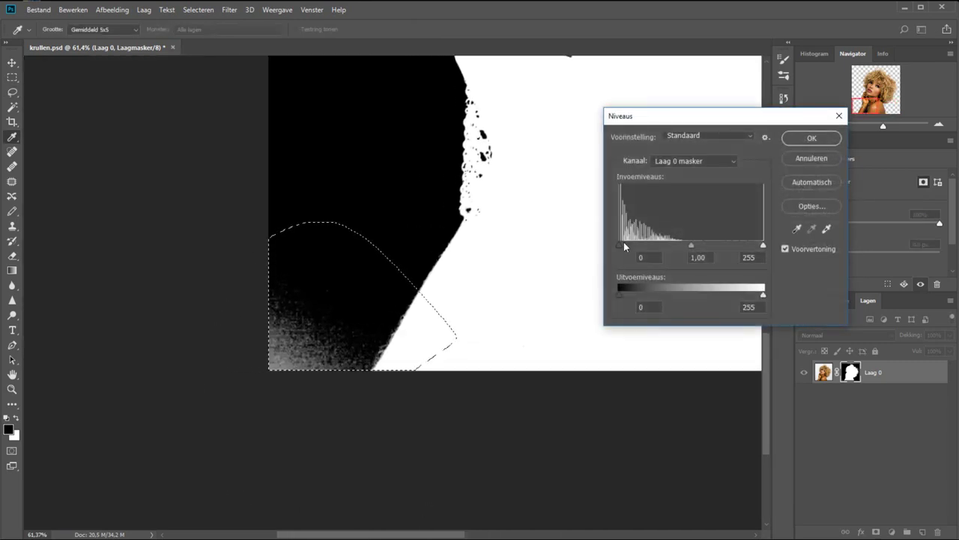
left_click_drag(619, 245, 683, 246)
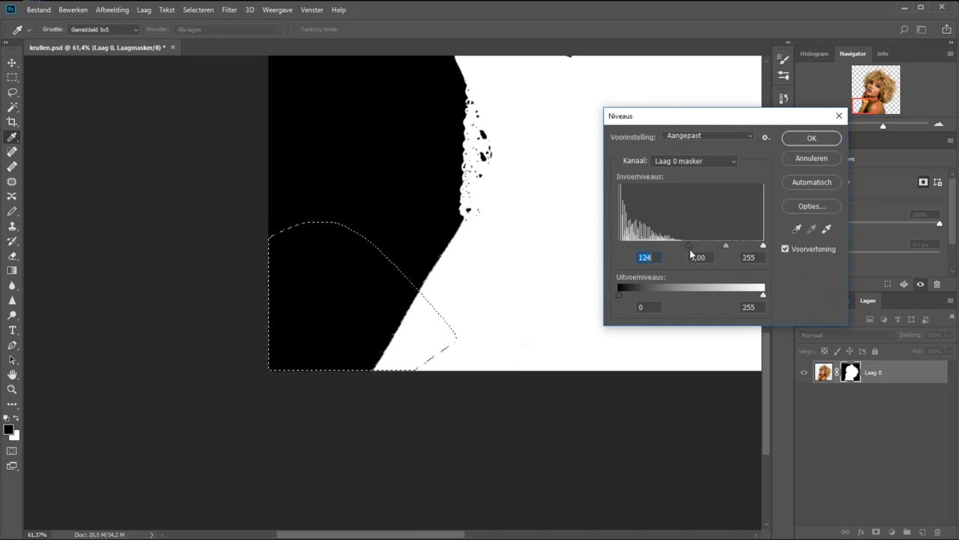
left_click(809, 138)
key("ctrl+d")
key("z")
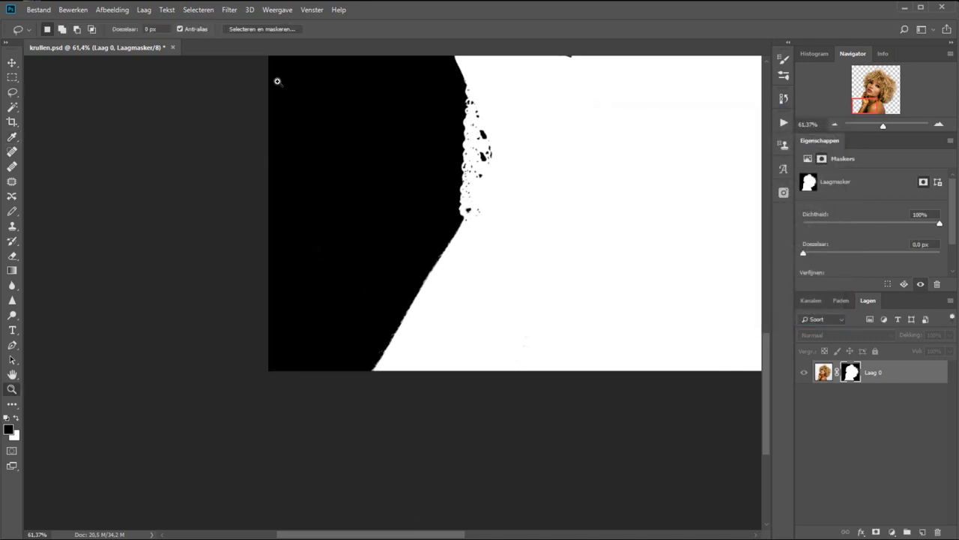
left_click(328, 29)
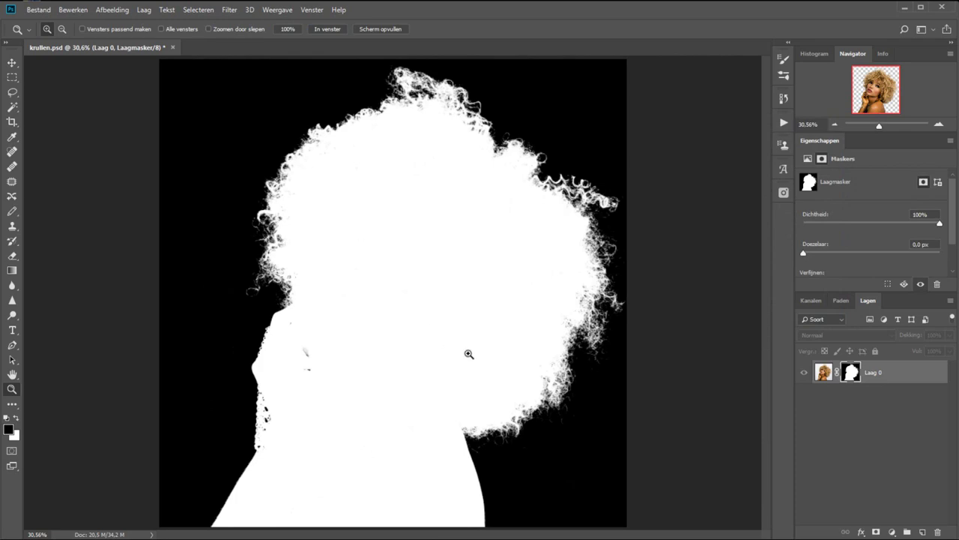
Add a brown #8e6932 Solid Color fill layer beneath Laag 0 and reopen its colour picker
left_click(810, 377)
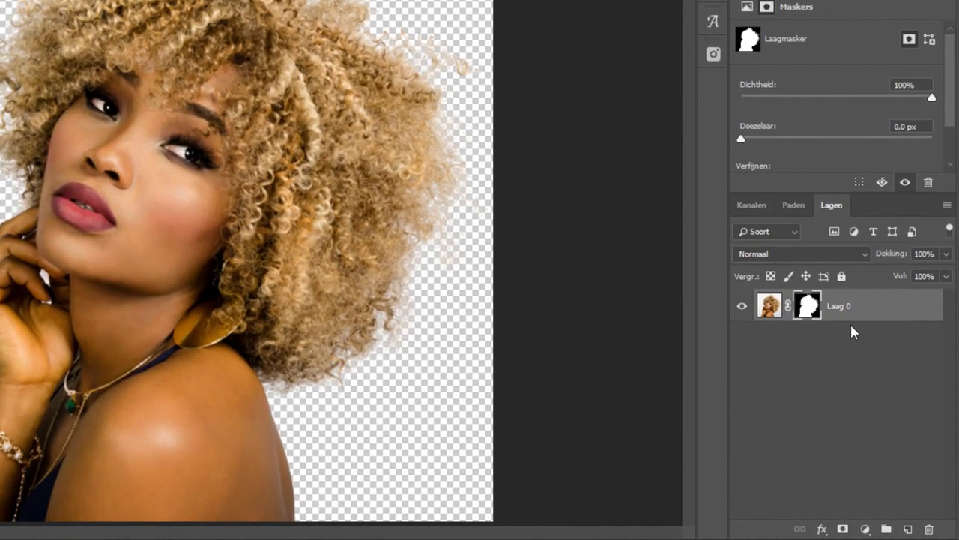
left_click(866, 531)
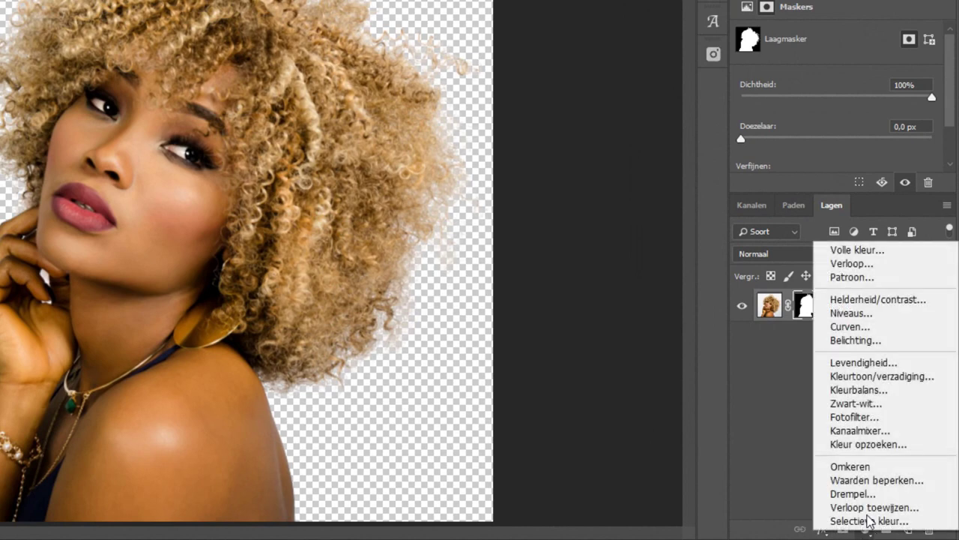
left_click(863, 252)
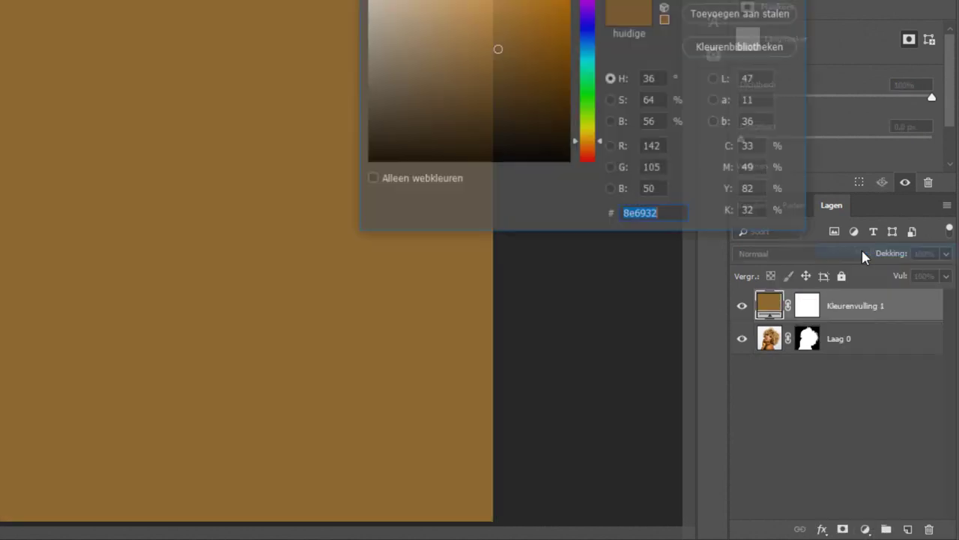
key("Return")
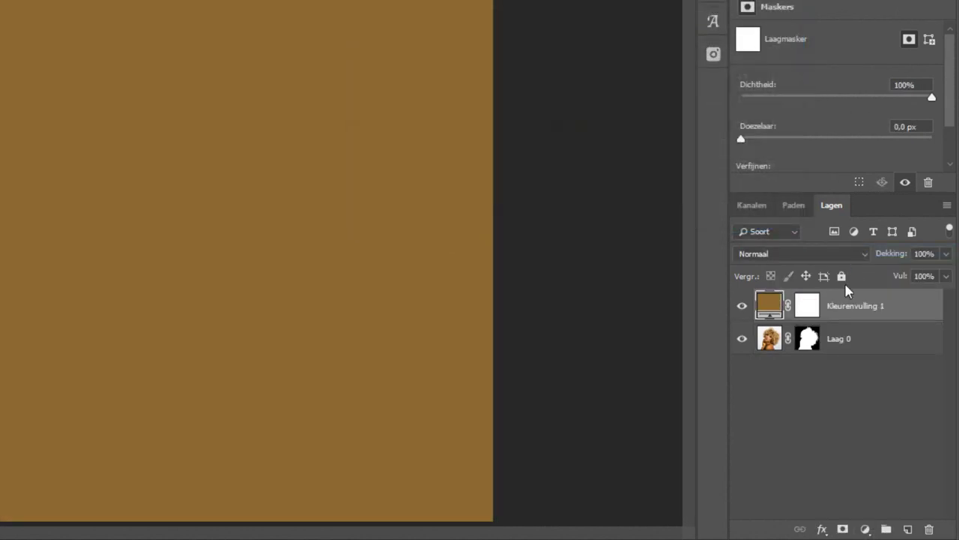
left_click_drag(921, 313, 919, 367)
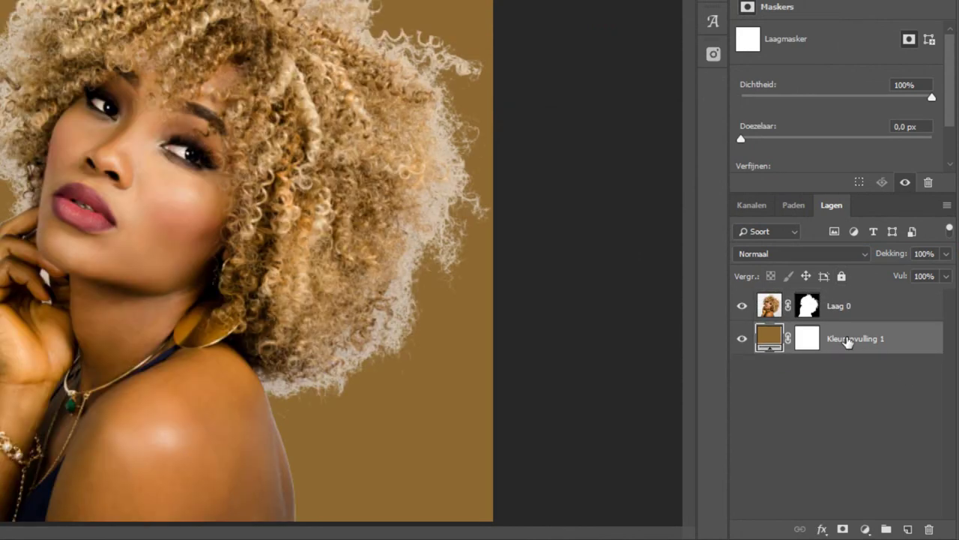
double_click(769, 340)
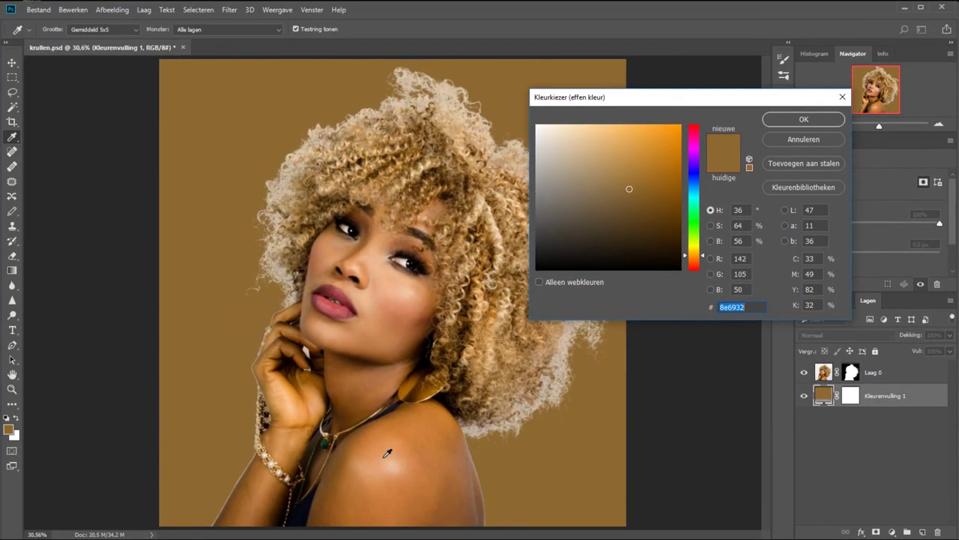
Sample the peach skin tone #de9259 from the woman's face as the fill colour
left_click(378, 451)
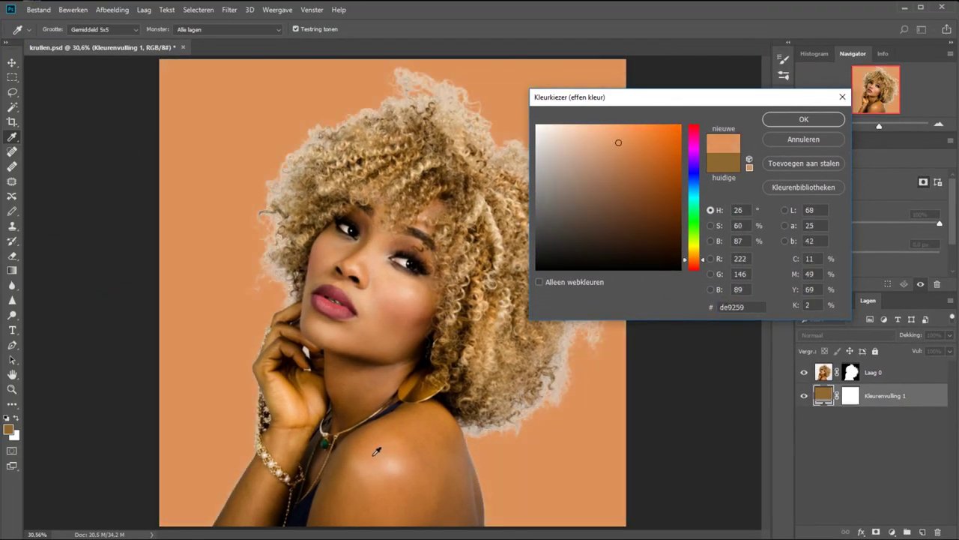
left_click_drag(378, 450, 377, 449)
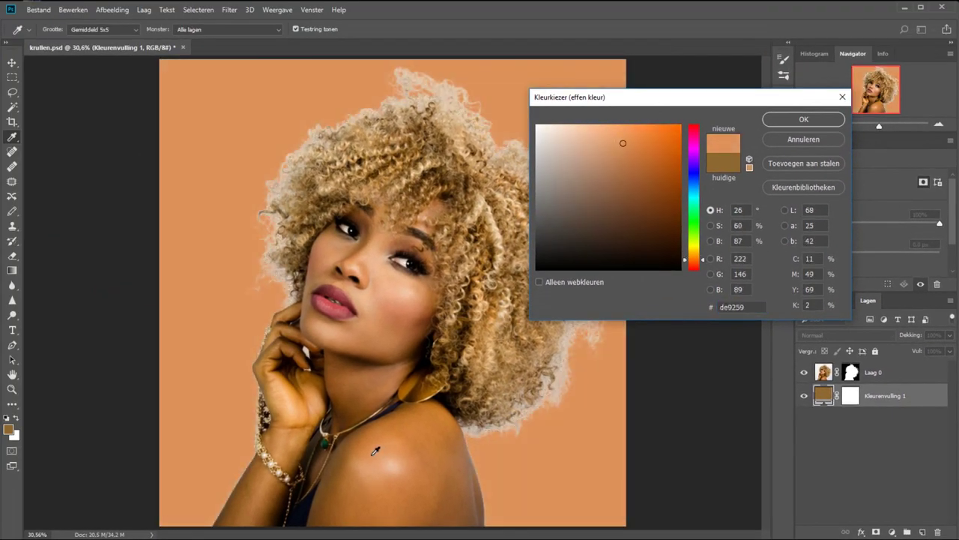
left_click(802, 122)
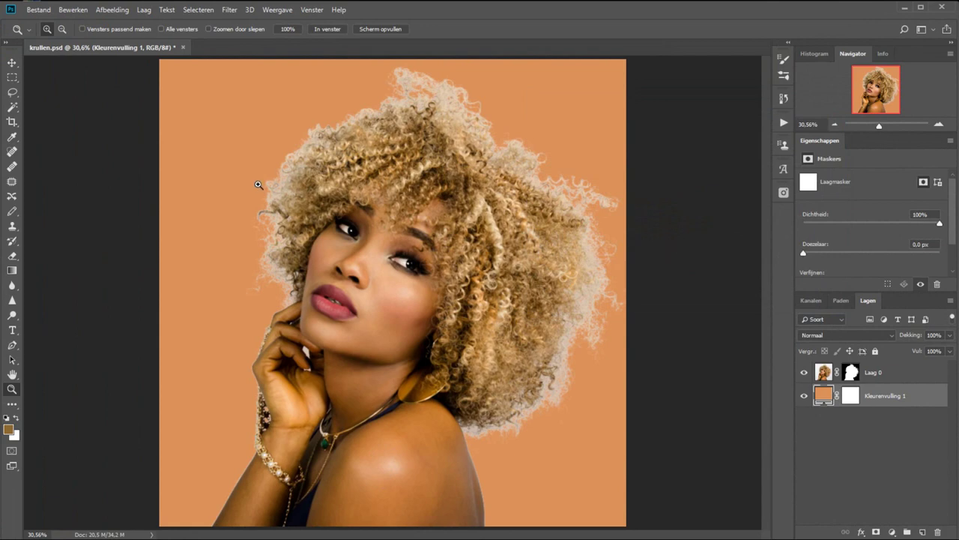
Zoom to 100% on the hair and face, then add an empty Laag 1 above Laag 0
left_click(304, 236)
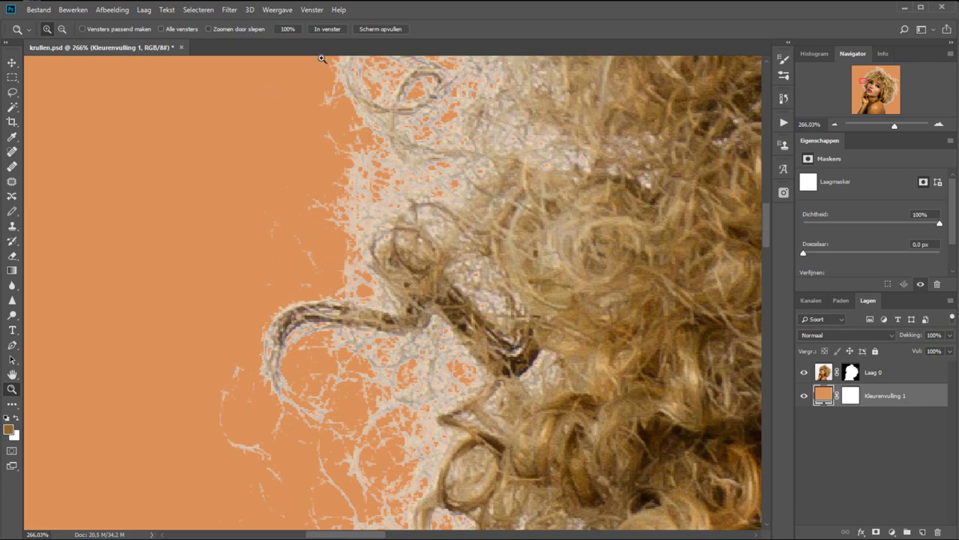
left_click(297, 29)
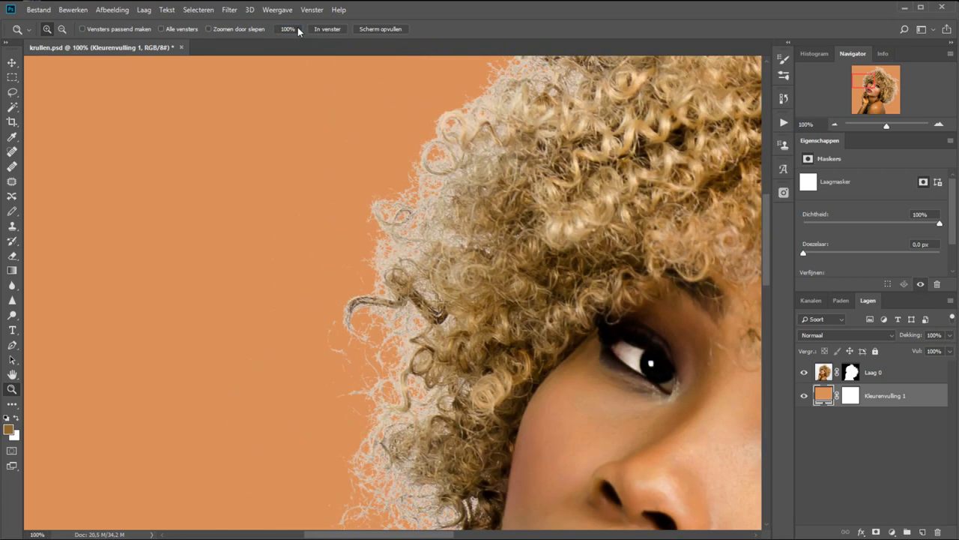
left_click(922, 532)
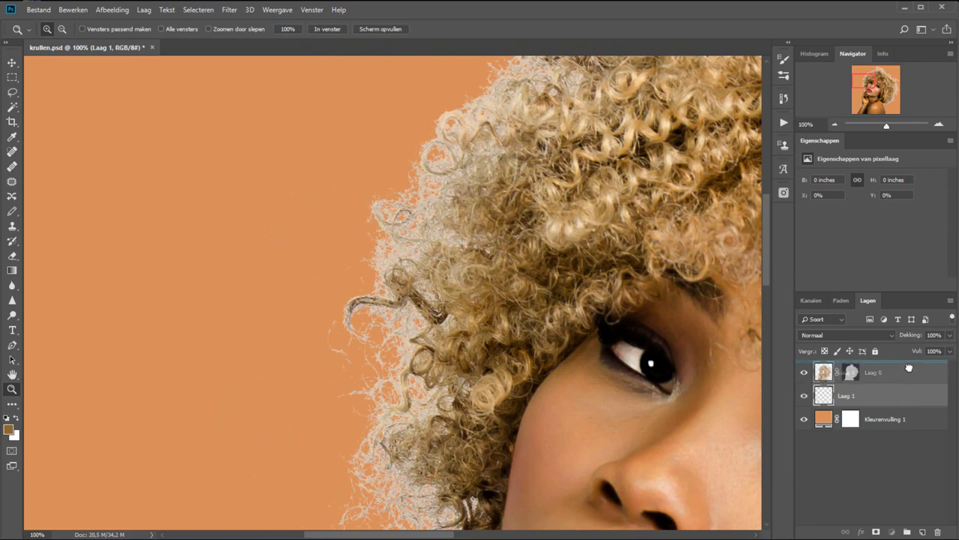
left_click_drag(903, 395, 908, 369)
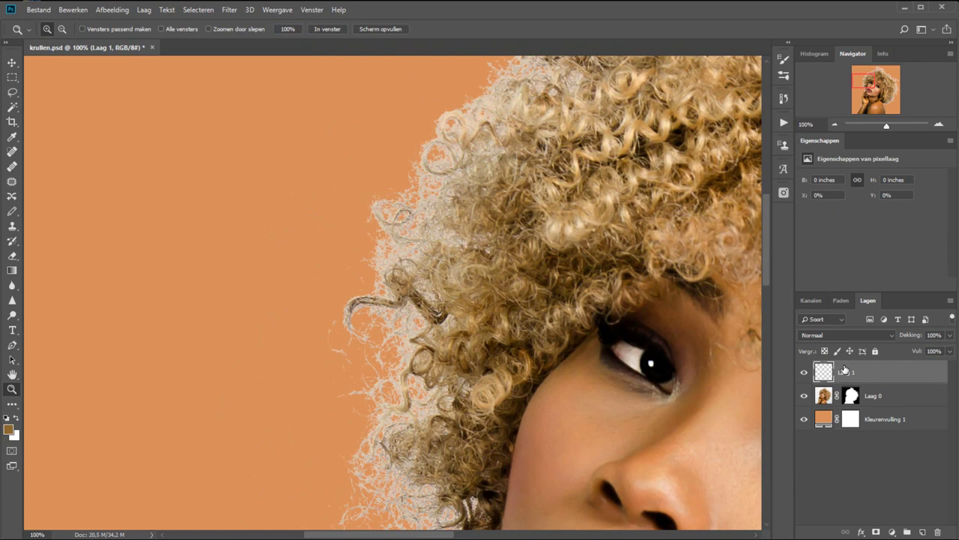
Set Laag 1's blend mode to Donkerder and select the Clone Stamp tool
left_click(836, 333)
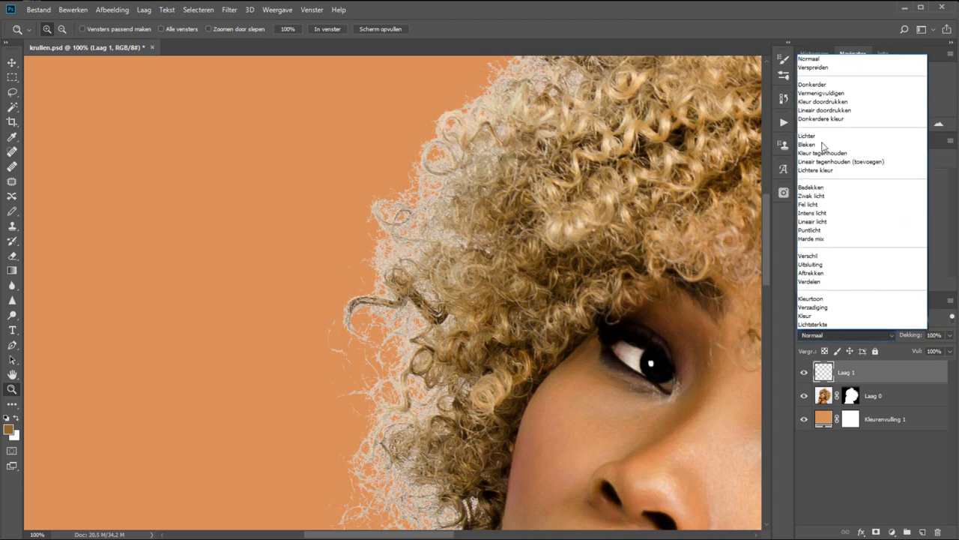
left_click(836, 84)
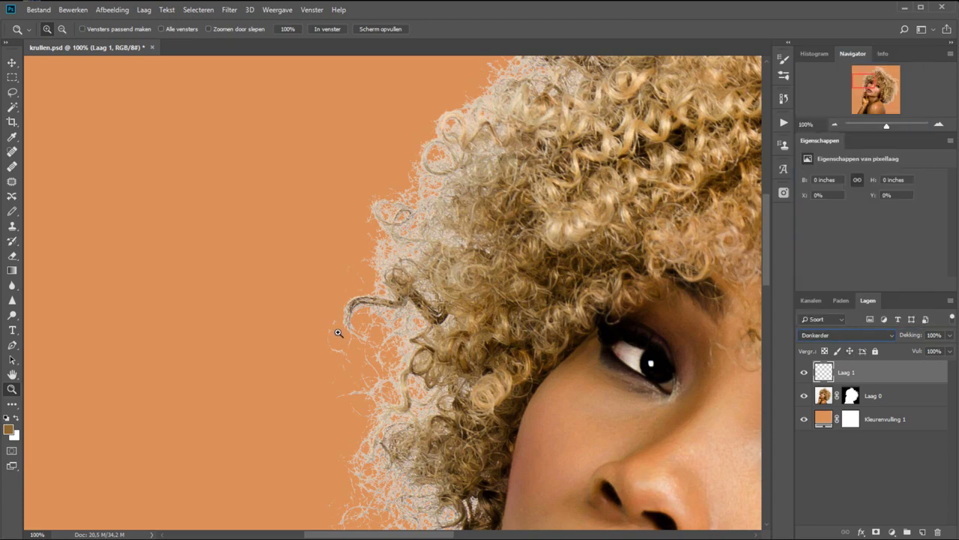
left_click(12, 226)
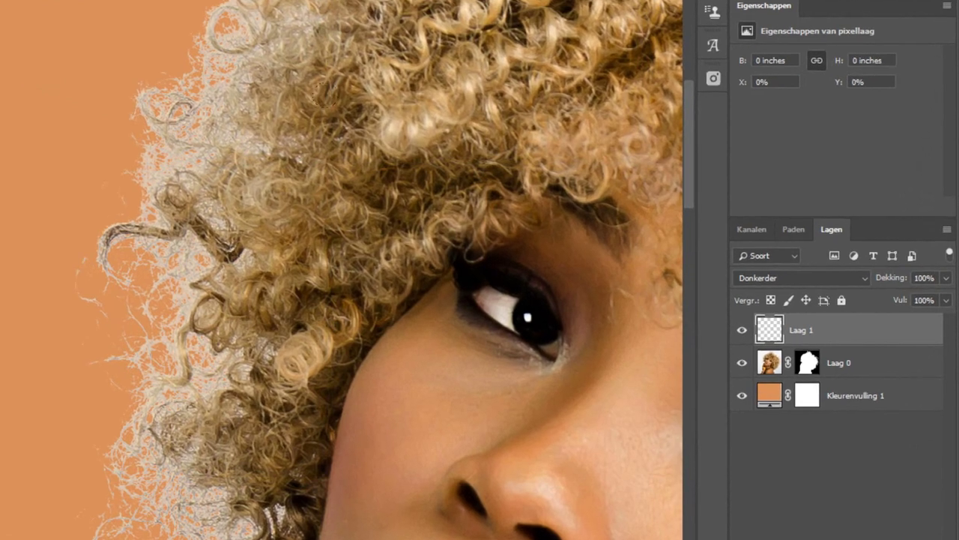
Clip Laag 1 to the masked Laag 0 as a clipping mask
left_click(871, 341, "alt")
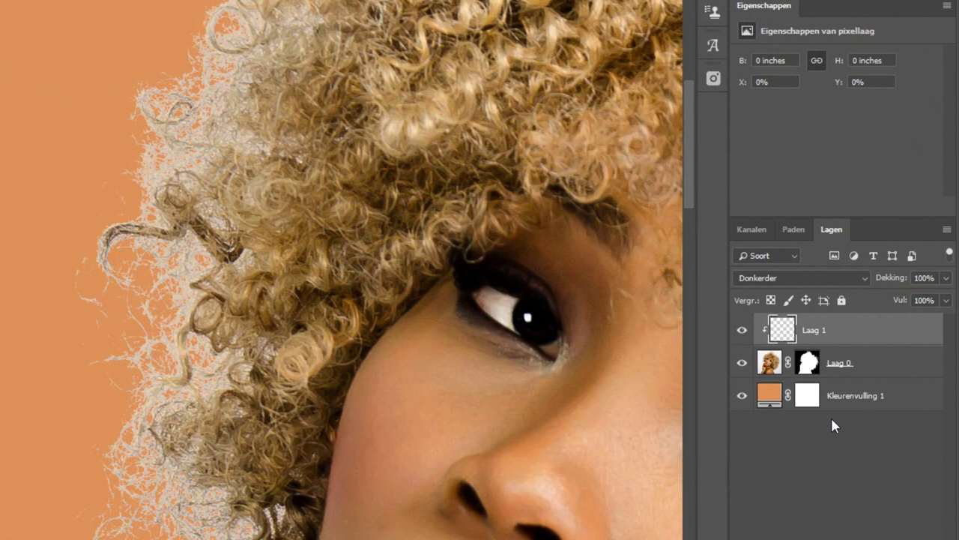
left_click(886, 351, "alt")
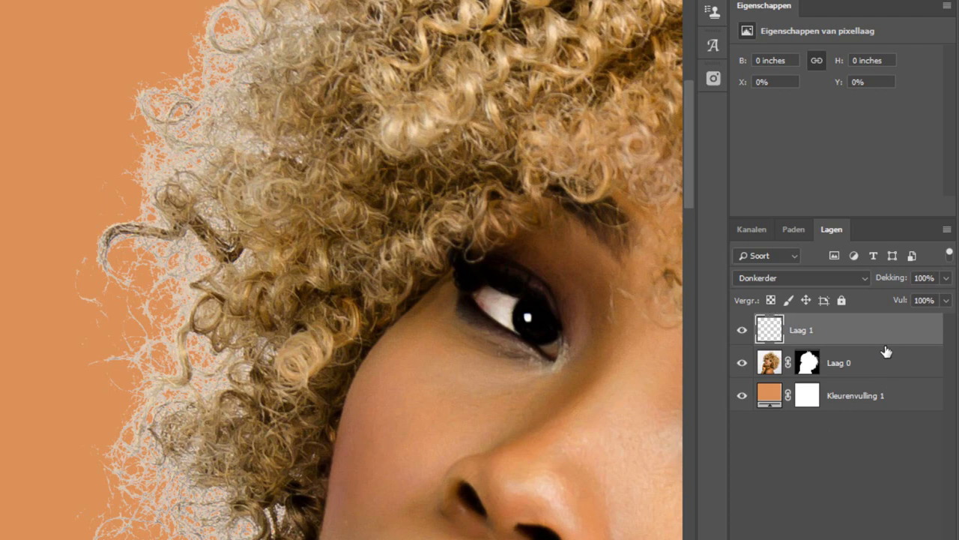
right_click(841, 333)
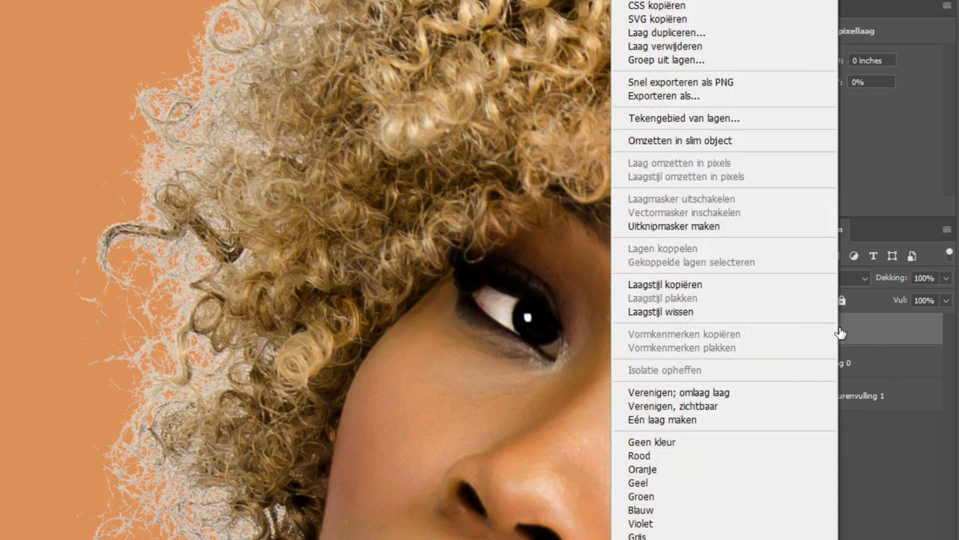
left_click(725, 225)
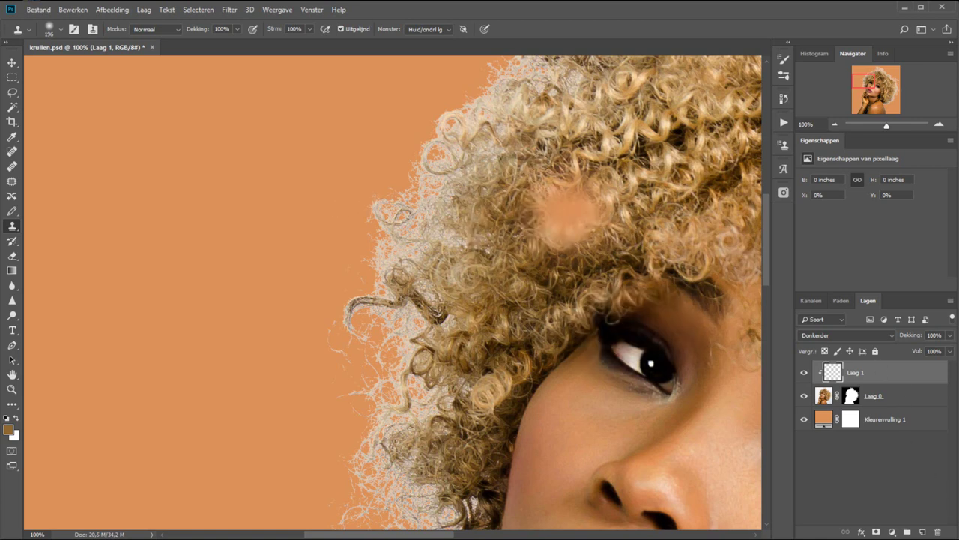
Undo a stray orange cloned patch, then clone darker curls over the orange-fringed top edge
left_click_drag(570, 195, 260, 368)
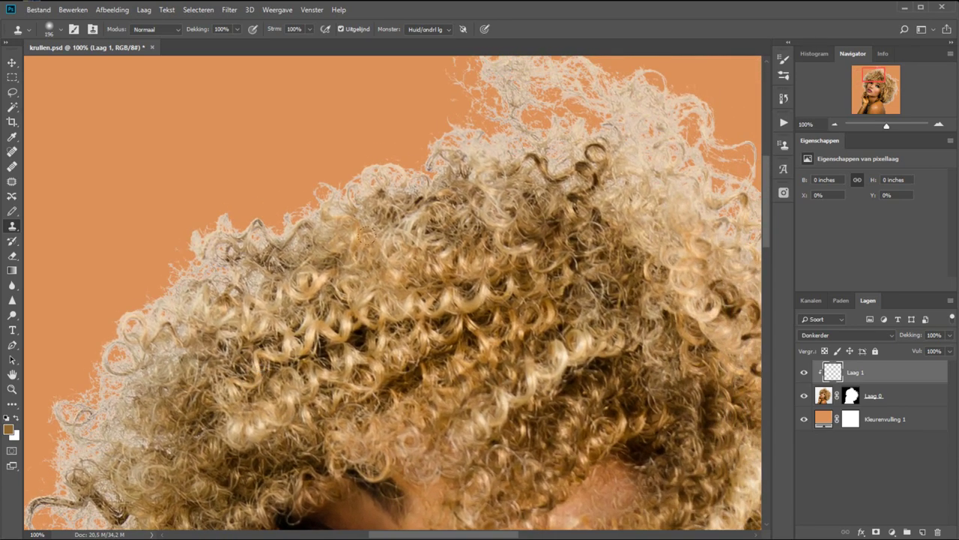
left_click(401, 272)
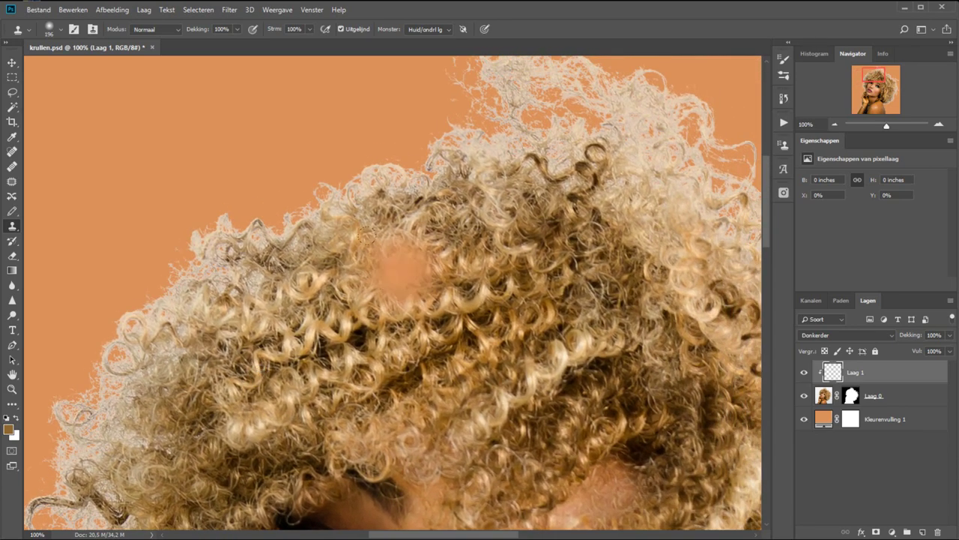
key("ctrl+z")
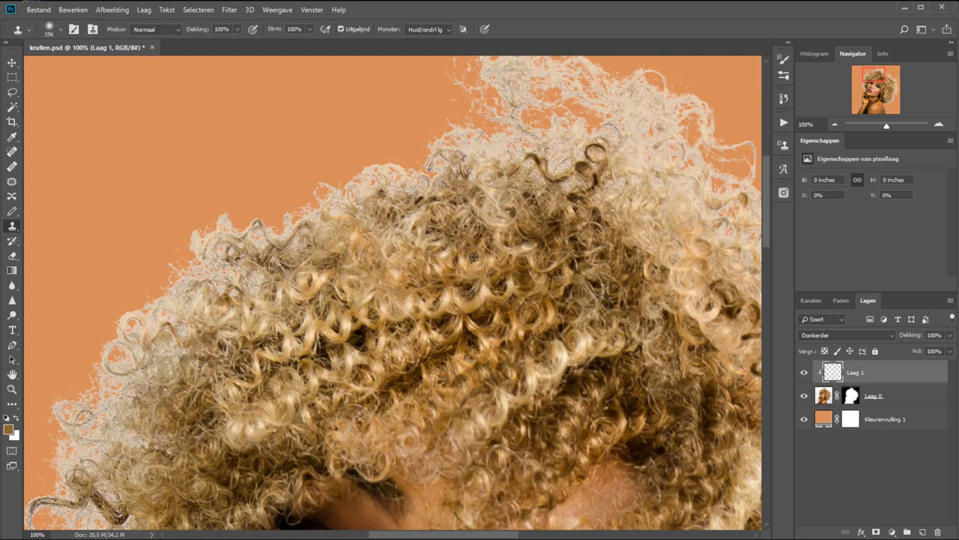
left_click(474, 257, "alt")
mouse_move(378, 195)
left_mouse_down()
mouse_move(340, 148)
mouse_move(288, 180)
mouse_move(315, 248)
mouse_move(277, 258)
mouse_move(233, 292)
mouse_move(145, 253)
left_mouse_up()
Clone darker curls over the pale left fringe and the wisps along the top edge
mouse_move(150, 315)
left_mouse_down()
mouse_move(255, 315)
mouse_move(360, 248)
mouse_move(442, 146)
mouse_move(450, 169)
left_mouse_up()
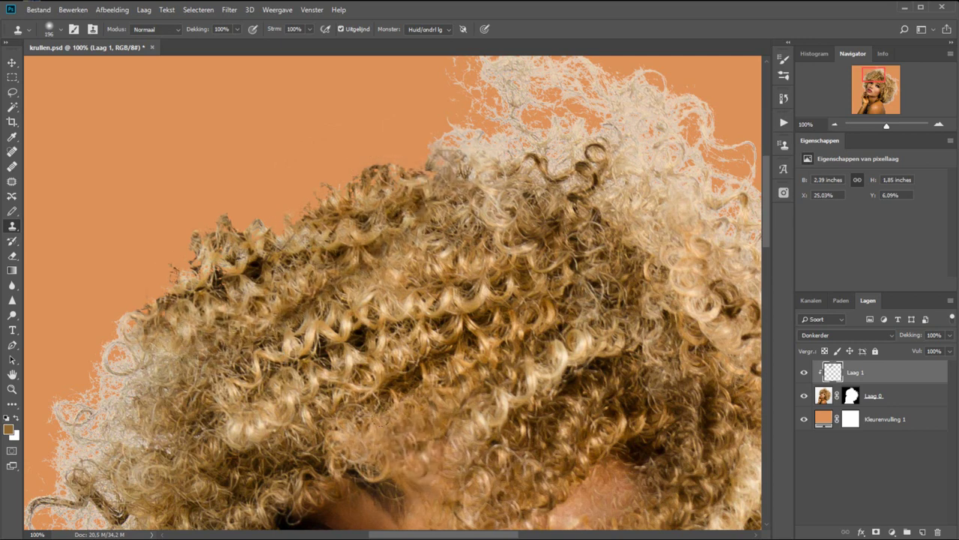
left_click_drag(420, 419, 449, 438)
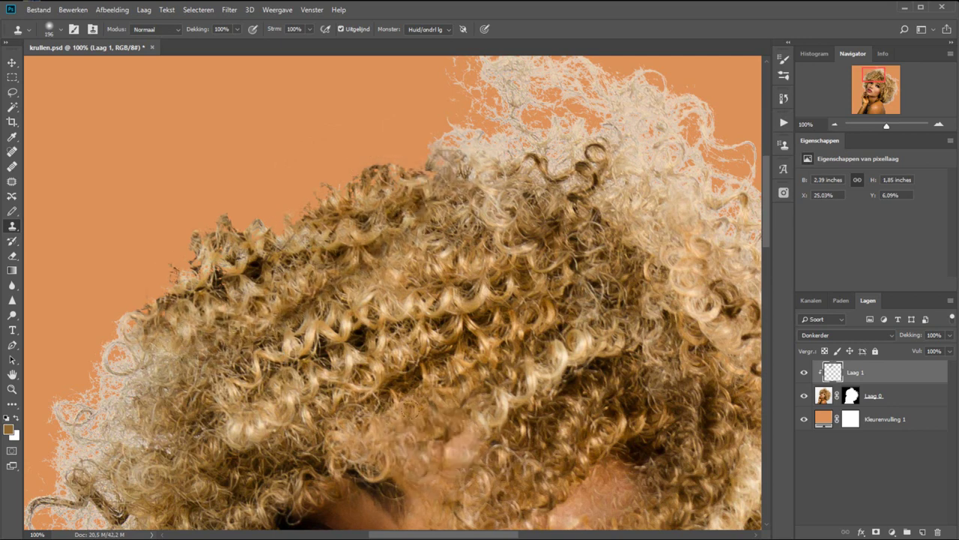
left_click_drag(150, 319, 67, 405)
mouse_move(120, 330)
left_mouse_down()
mouse_move(60, 439)
mouse_move(127, 382)
left_mouse_up()
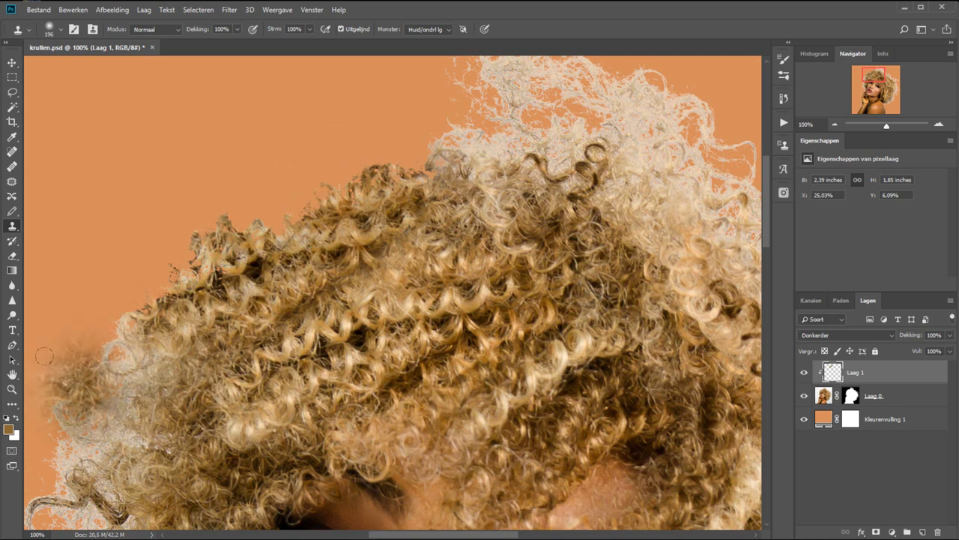
mouse_move(51, 354)
left_mouse_down()
mouse_move(83, 365)
mouse_move(187, 311)
left_mouse_up()
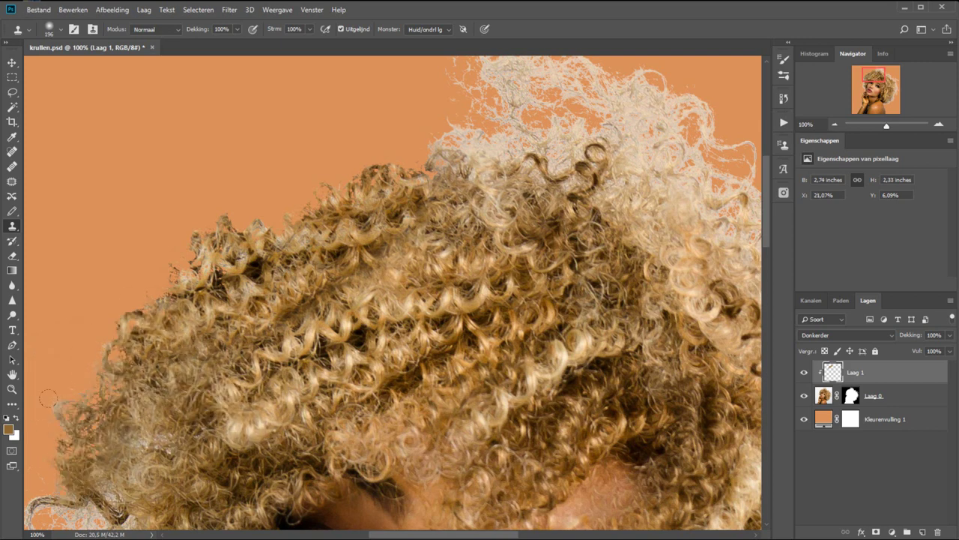
left_click_drag(128, 397, 56, 510)
left_click_drag(203, 225, 294, 210)
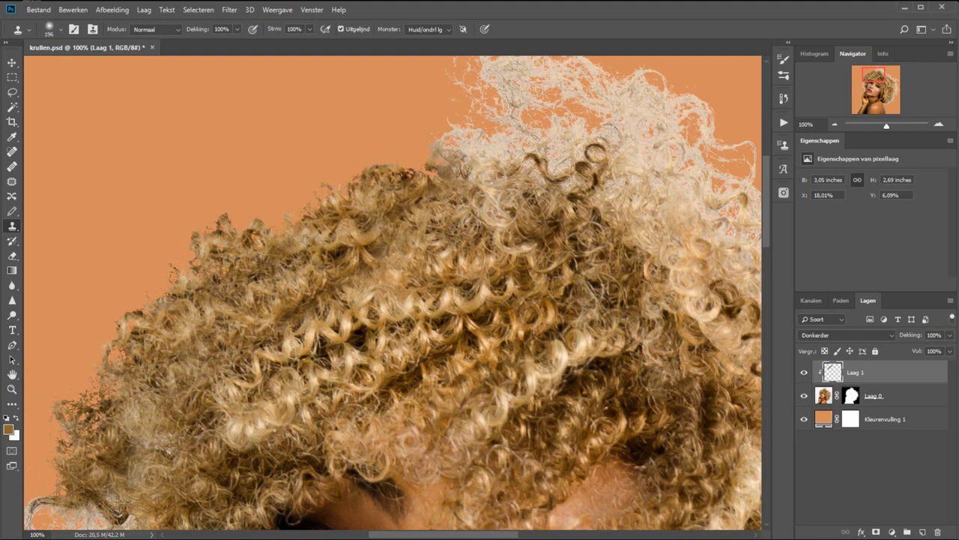
mouse_move(540, 142)
left_mouse_down()
mouse_move(465, 172)
mouse_move(271, 314)
mouse_move(244, 320)
left_mouse_up()
With brush sizes 95 px then 199 px, clone darker curls over the upper-left wisps and upper hair
right_click(257, 300)
type("95")
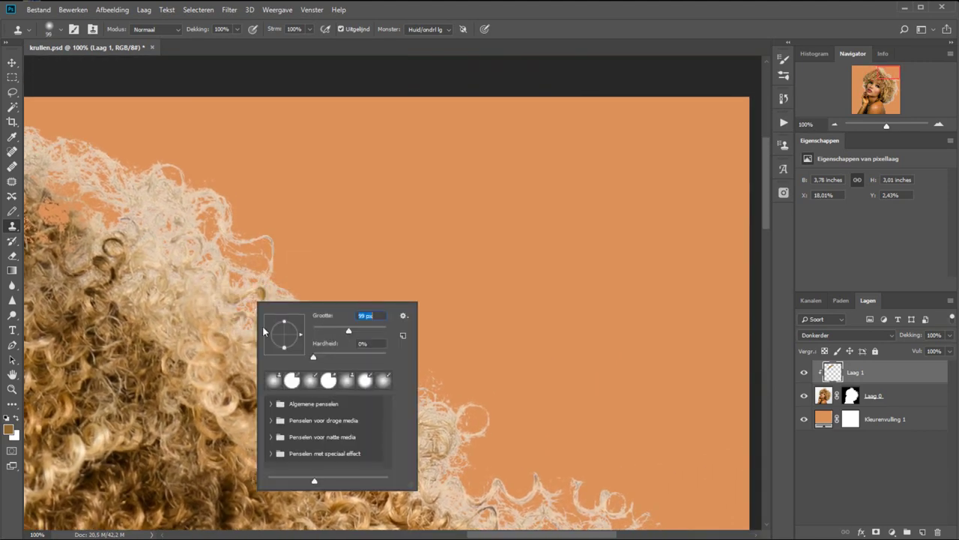
key("Return")
left_click_drag(195, 180, 45, 300)
left_click_drag(204, 355, 388, 430)
right_click(388, 430)
type("199")
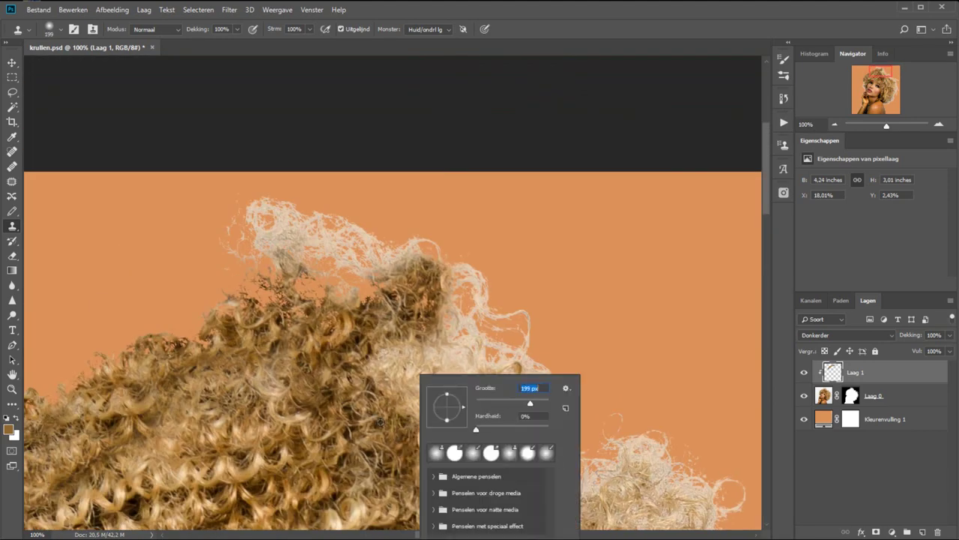
key("Return")
left_click_drag(382, 206, 225, 315)
Clone darker hair over the pale curls on the upper and middle right side
left_click_drag(383, 446, 479, 299)
left_click_drag(480, 420, 450, 300)
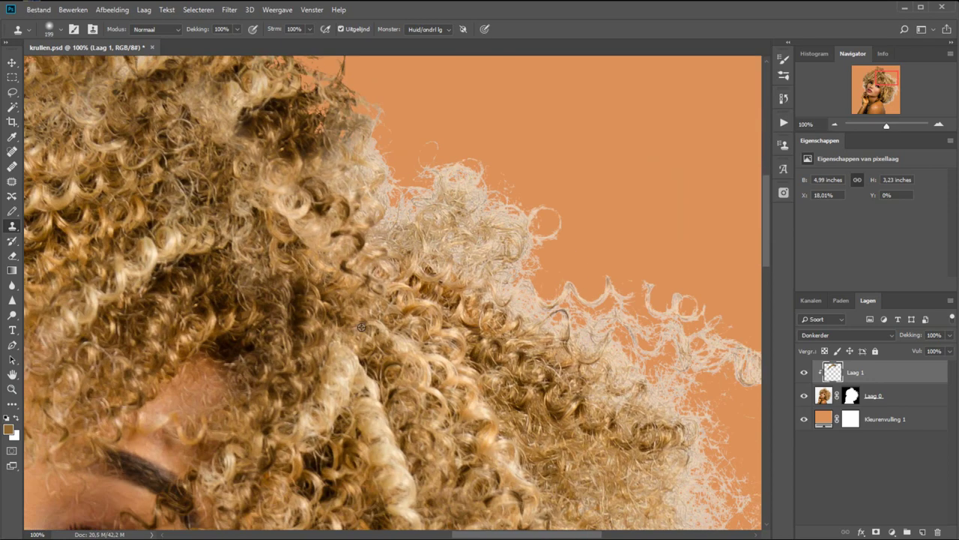
left_click_drag(502, 278, 398, 172)
left_click_drag(450, 247, 263, 90)
left_click_drag(547, 396, 449, 172)
left_click_drag(517, 413, 674, 285)
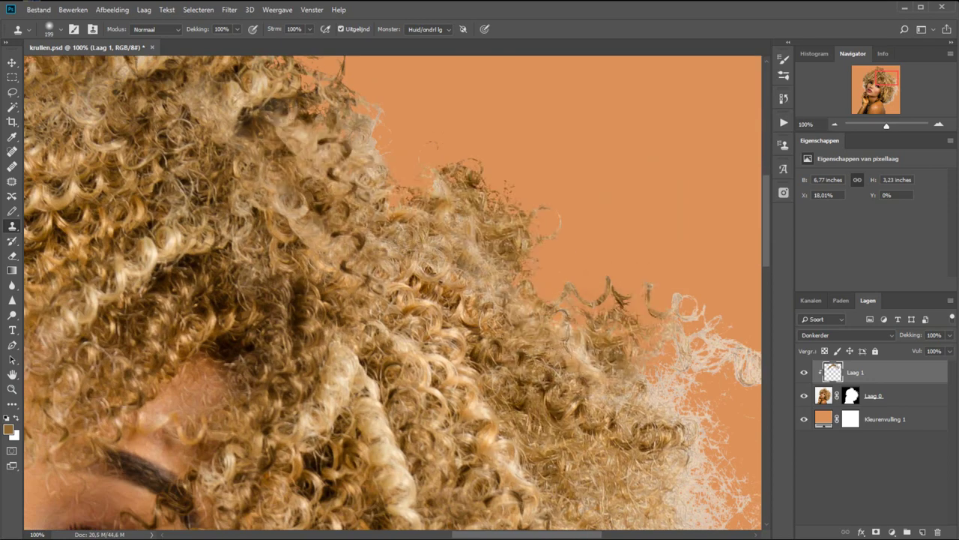
left_click_drag(599, 338, 374, 300)
left_click_drag(472, 225, 370, 72)
left_click_drag(517, 150, 299, 112)
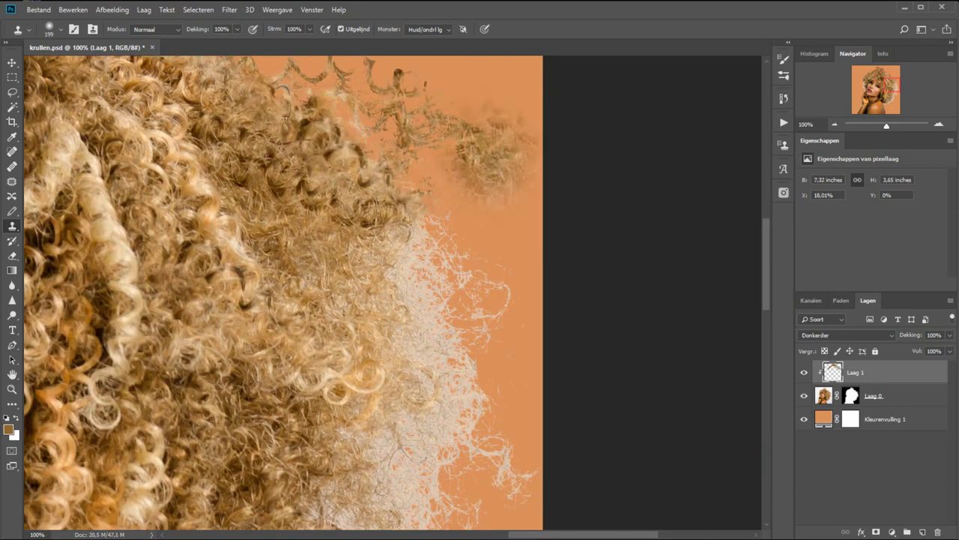
left_click_drag(510, 135, 262, 90)
mouse_move(450, 225)
left_mouse_down()
mouse_move(433, 355)
mouse_move(375, 487)
left_mouse_up()
Darken pale curls down the right edge toward the shoulder and bottom of the hair
left_click_drag(359, 450, 300, 524)
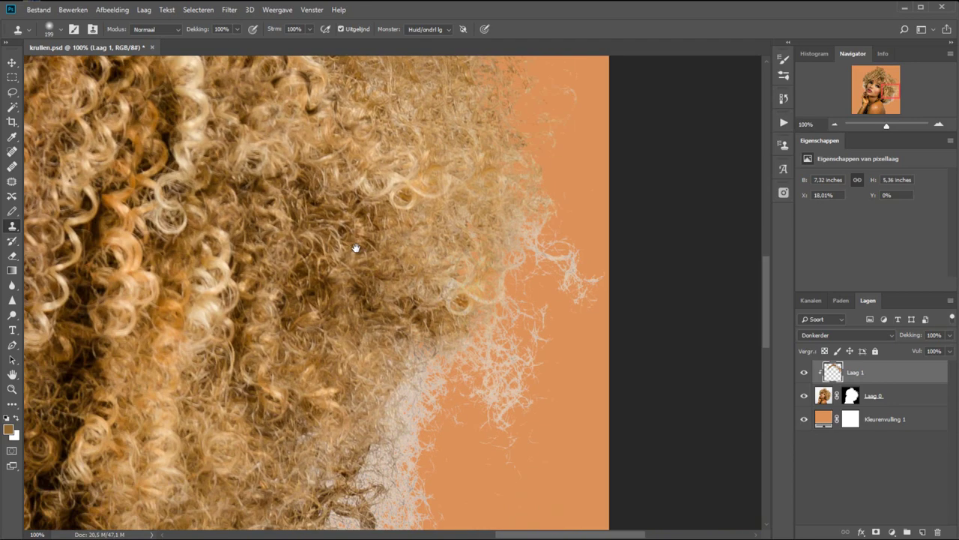
left_click_drag(465, 299, 585, 195)
left_click_drag(539, 173, 600, 326)
left_click_drag(449, 314, 330, 510)
left_click_drag(524, 420, 420, 225)
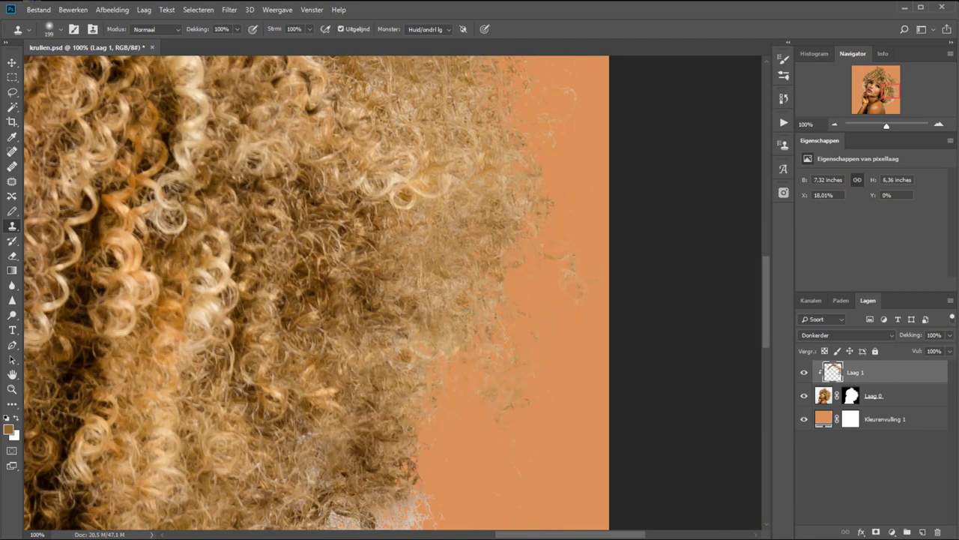
left_click_drag(300, 337, 436, 224)
left_click_drag(524, 187, 389, 375)
left_click_drag(562, 210, 487, 329)
left_click_drag(404, 330, 285, 435)
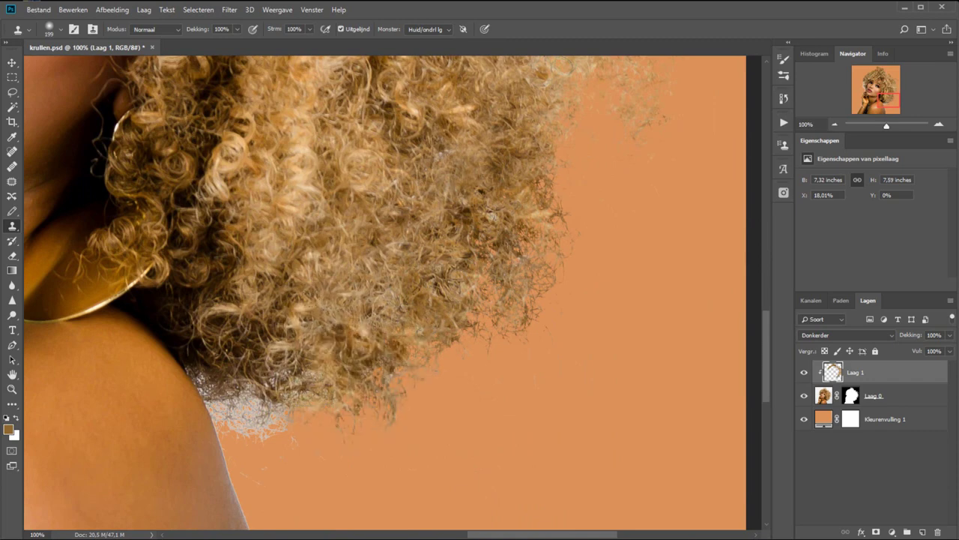
left_click_drag(337, 345, 224, 435)
With a 66 px brush, clone over pale curls beside the shoulder and at the left edge
right_click(342, 300)
left_click_drag(431, 325, 418, 330)
key("Return")
mouse_move(259, 352)
left_mouse_down()
mouse_move(218, 390)
mouse_move(210, 412)
left_mouse_up()
left_click_drag(232, 368, 225, 438)
left_click_drag(391, 364, 734, 420)
mouse_move(375, 150)
left_mouse_down()
mouse_move(420, 420)
mouse_move(300, 262)
left_mouse_up()
left_click_drag(345, 337, 432, 177)
With a 165 px brush, darken the pale curls on the left and near the shoulder
right_click(432, 178)
key("Return")
left_click_drag(360, 277, 307, 360)
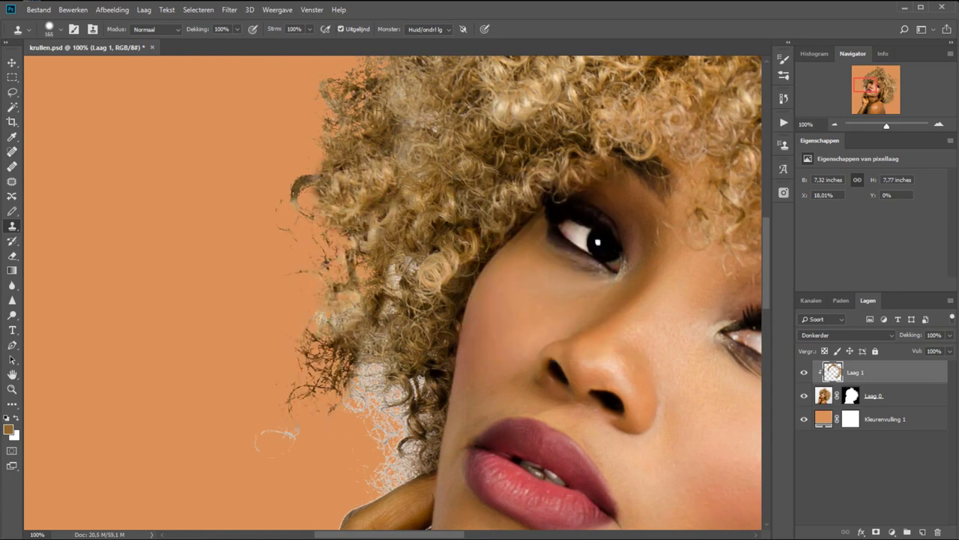
left_click_drag(375, 150, 360, 435)
left_click_drag(382, 172, 390, 457)
left_click_drag(404, 337, 419, 393)
With a 62 px brush, clone over the last pale curls near the shoulder and fit the image on screen
right_click(482, 397)
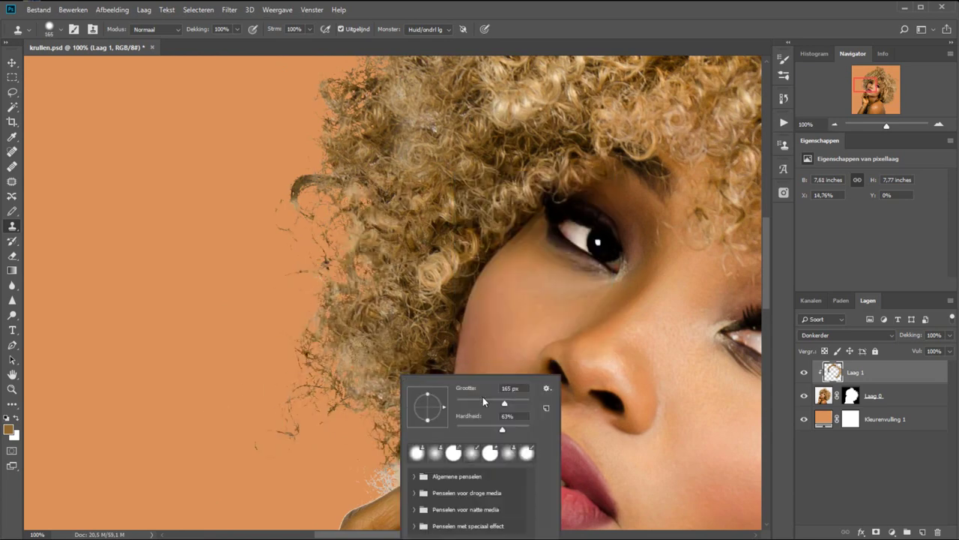
type("62")
key("Return")
left_click_drag(397, 423, 383, 480)
left_click_drag(404, 446, 375, 483)
left_click_drag(378, 431, 352, 480)
key("ctrl+0")
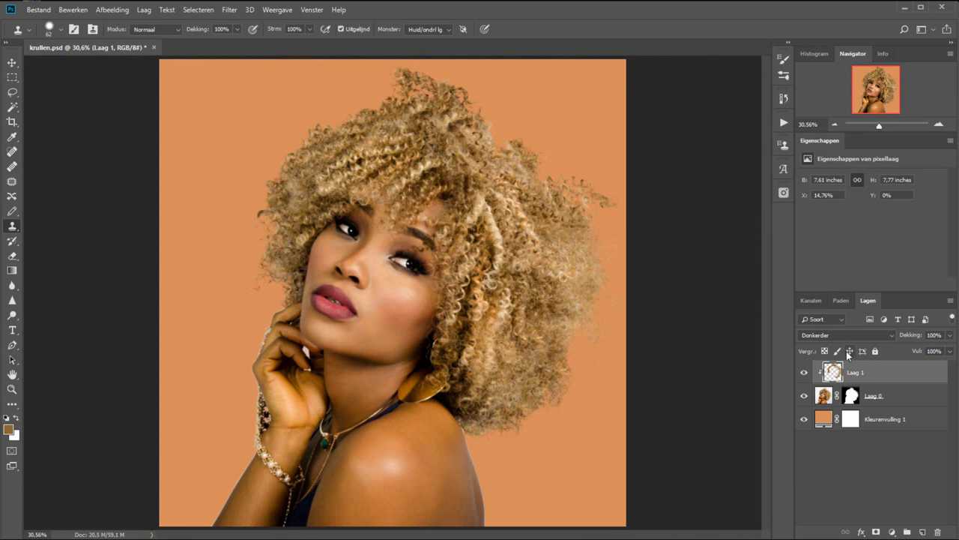
double_click(822, 421)
left_click_drag(599, 193, 453, 46)
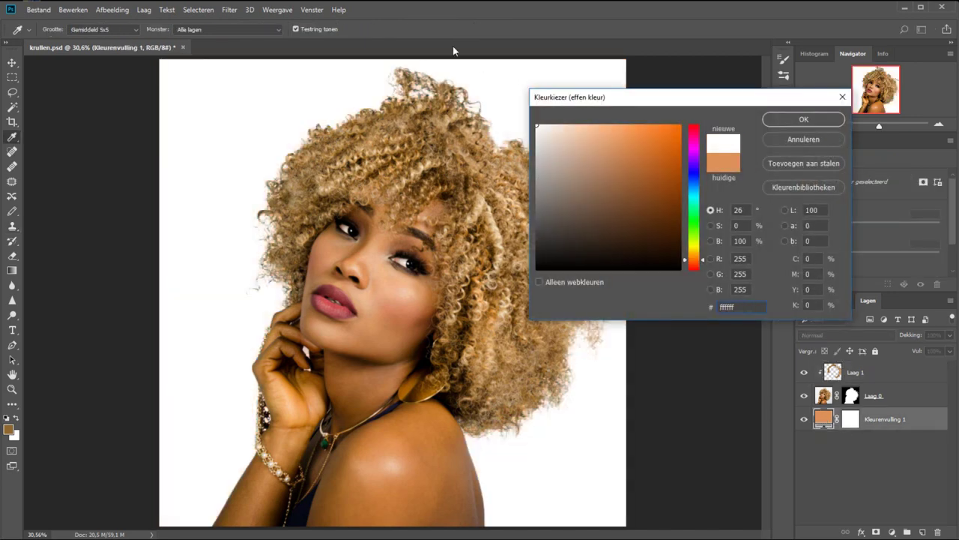
left_click_drag(612, 190, 452, 345)
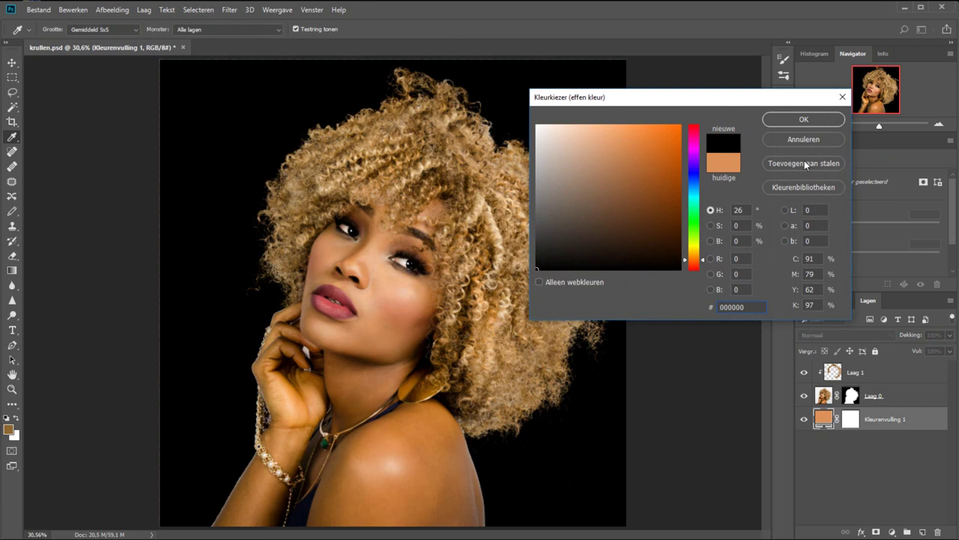
left_click(810, 140)
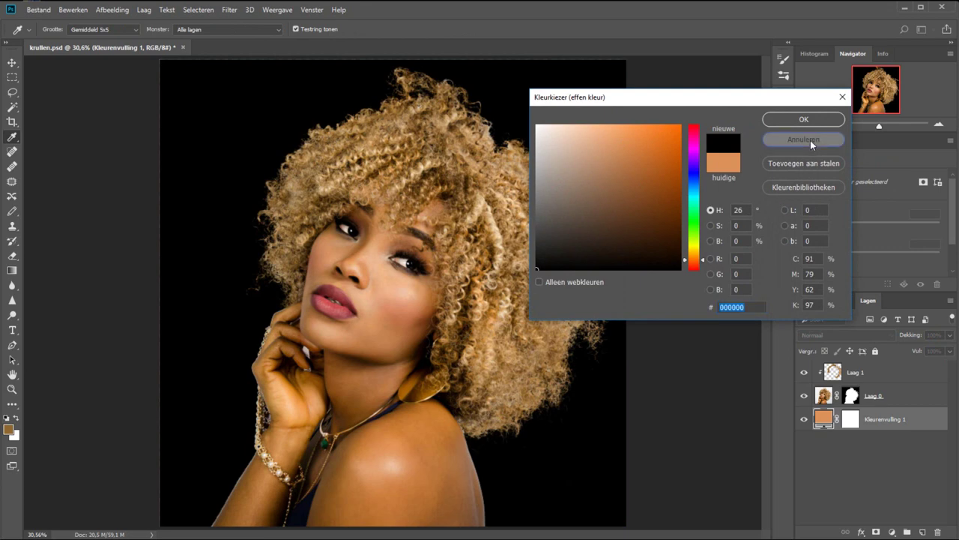